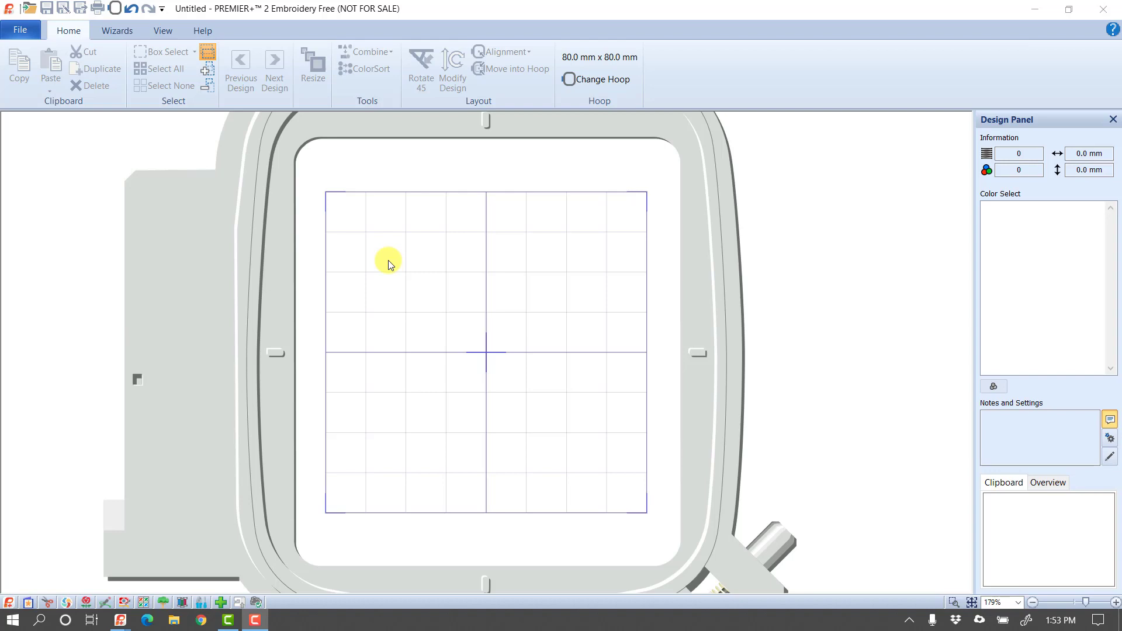
Enter a custom hoop size of Width 150 mm and Height 150 mm and apply it
left_click(590, 80)
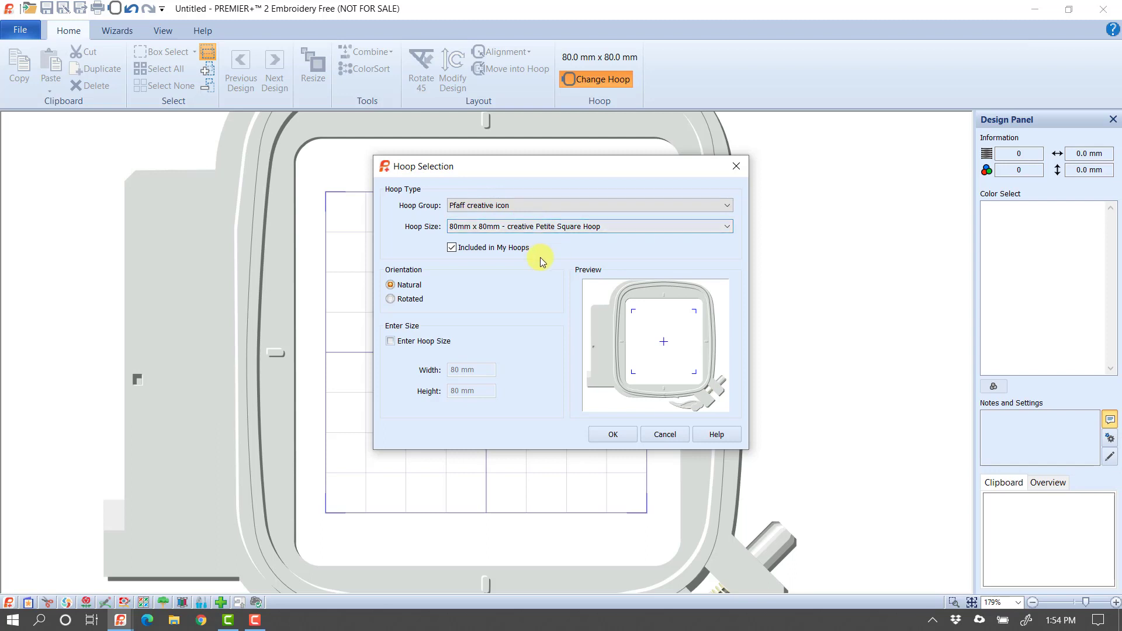
left_click(423, 345)
left_click_drag(483, 370, 454, 368)
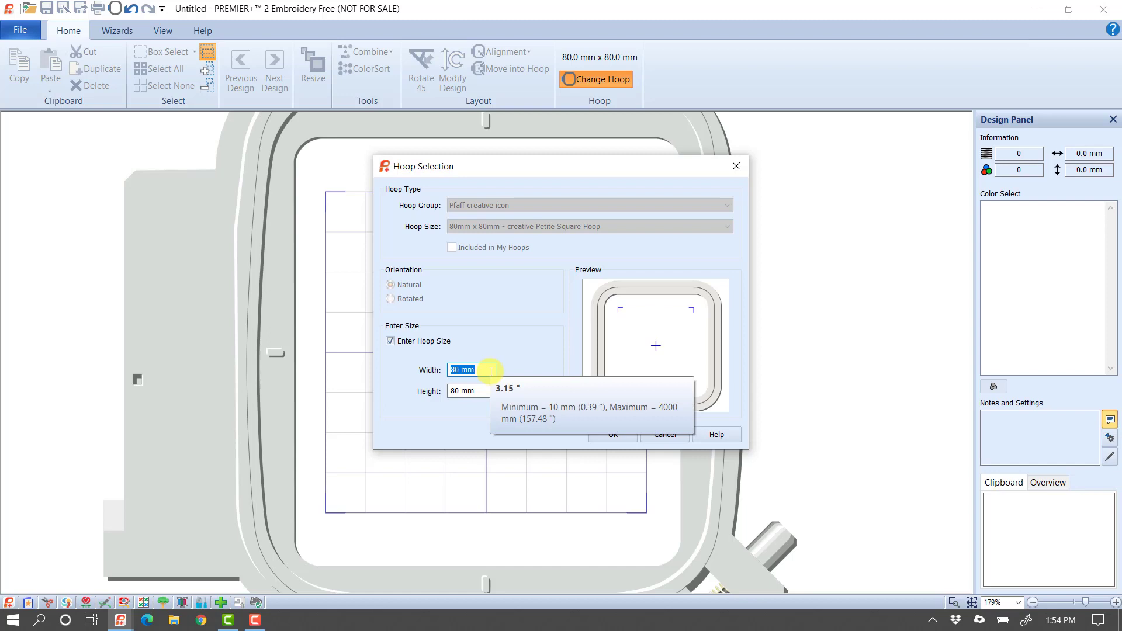
type("150")
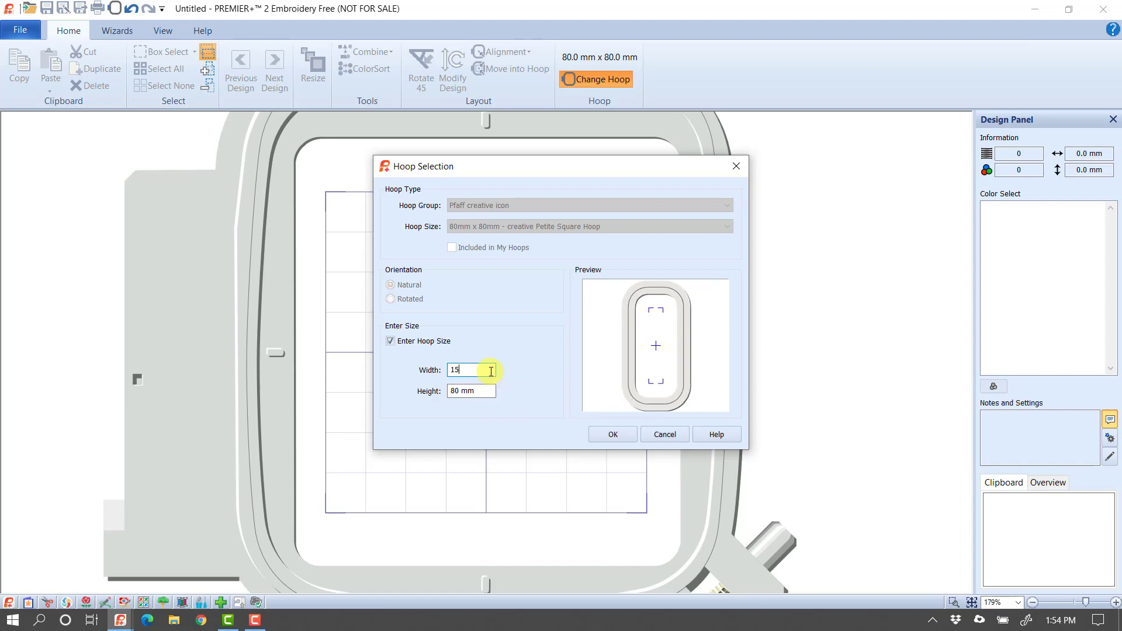
key("Tab")
type("150")
key("Tab")
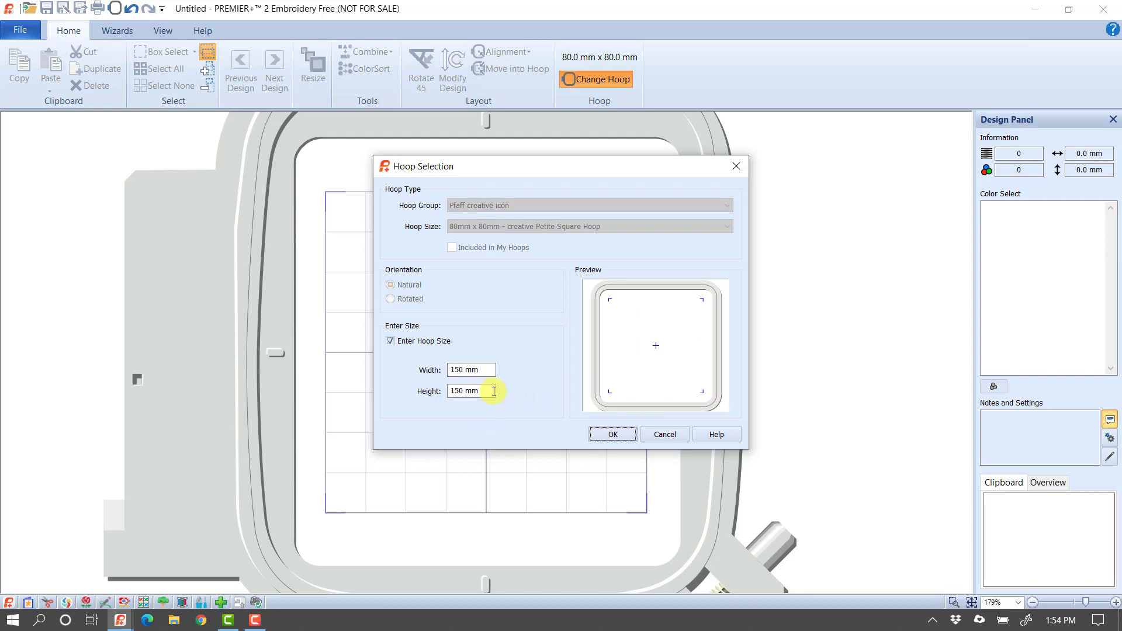
mouse_move(461, 372)
left_click(612, 436)
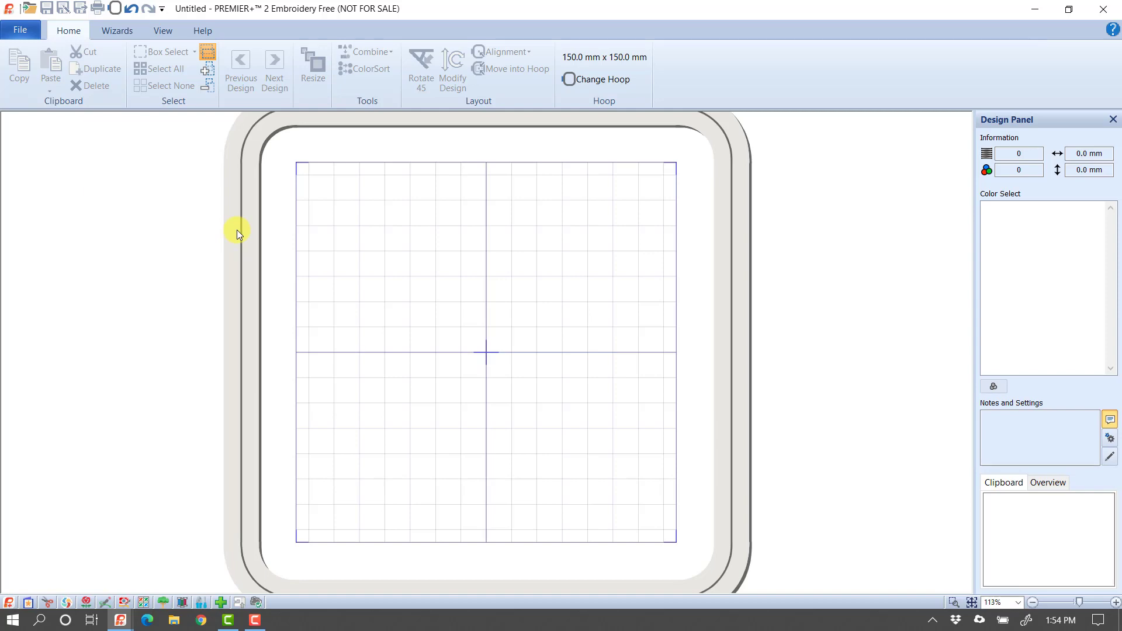
Insert Bumblebee 1.vp4 from the File menu and move it to the hoop's upper left
left_click(19, 30)
left_click(45, 230)
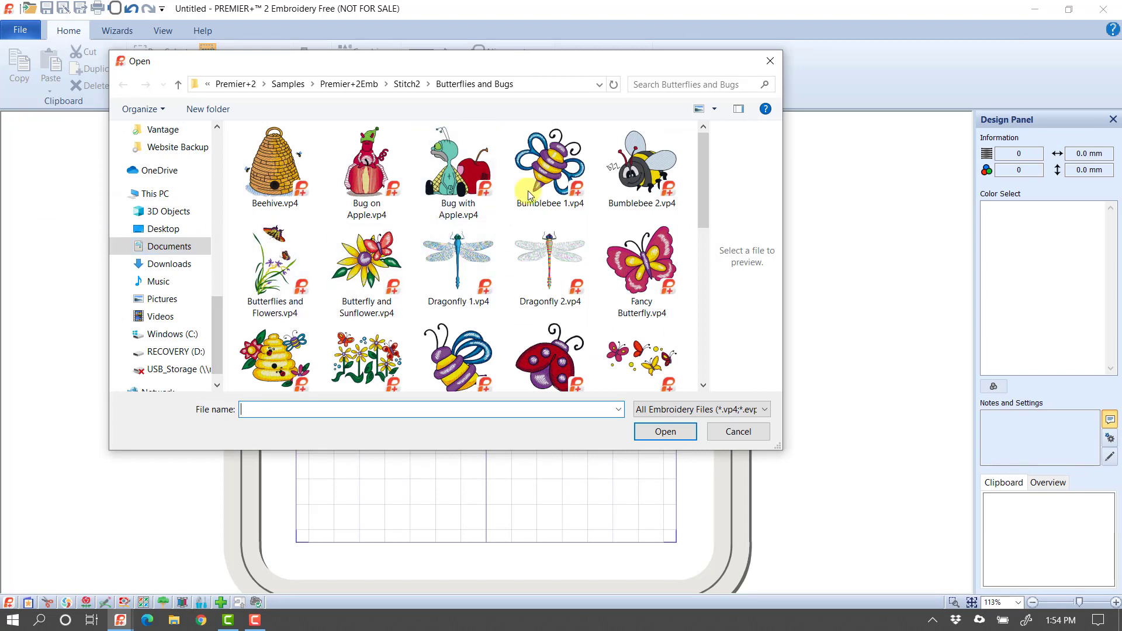
left_click(552, 185)
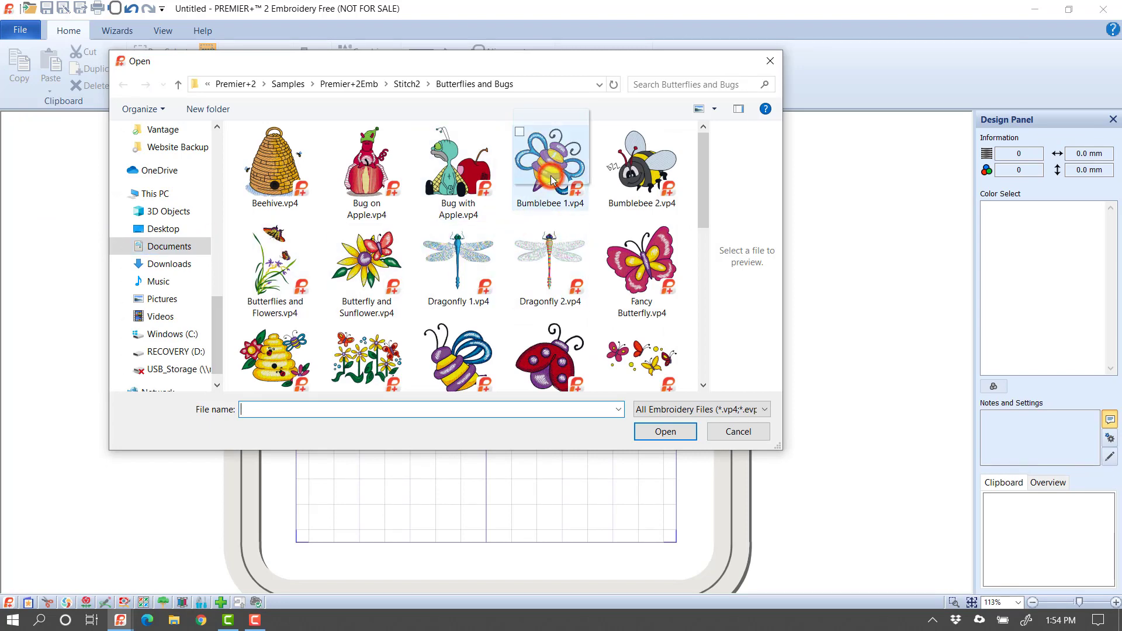
left_click(658, 432)
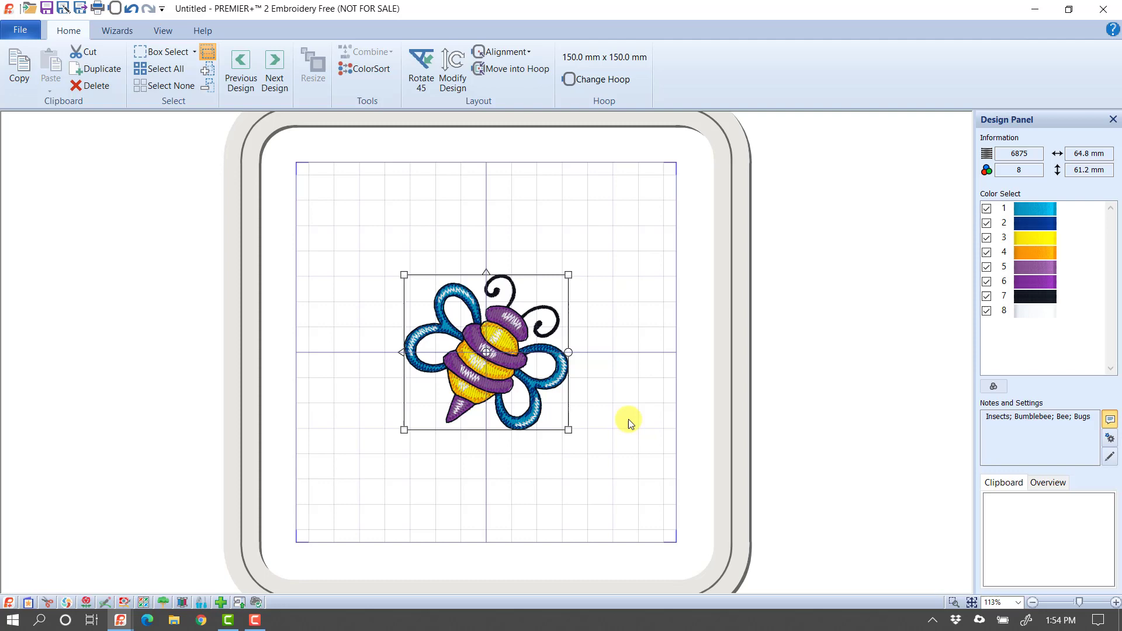
left_click_drag(497, 310, 436, 239)
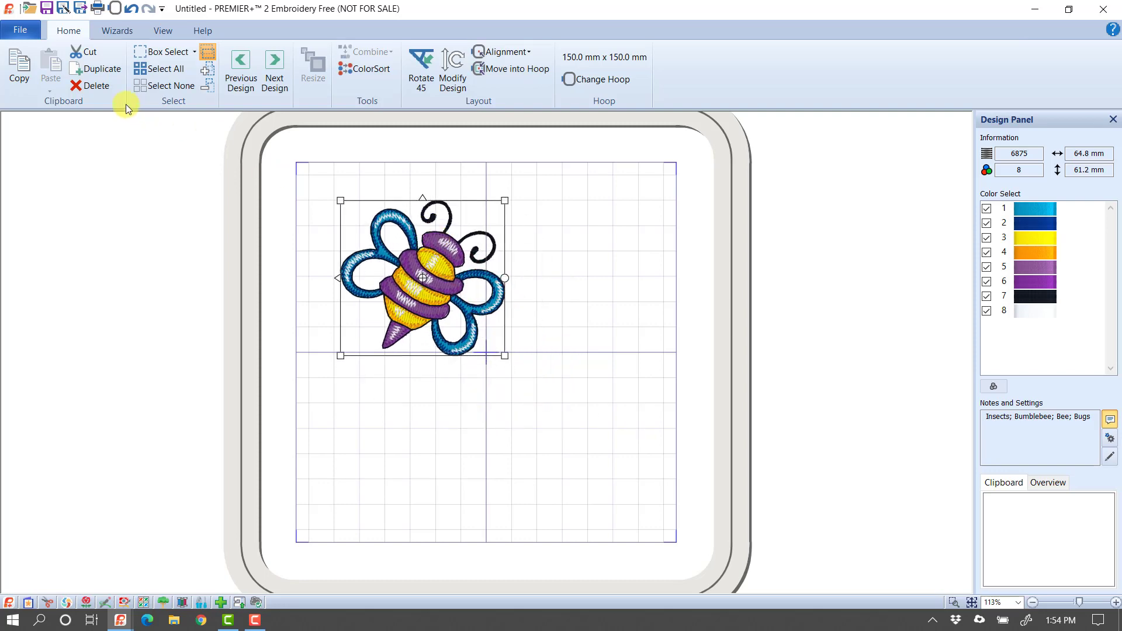
Insert Flying Bee.vp4 and move it into the lower-right quadrant
left_click(29, 8)
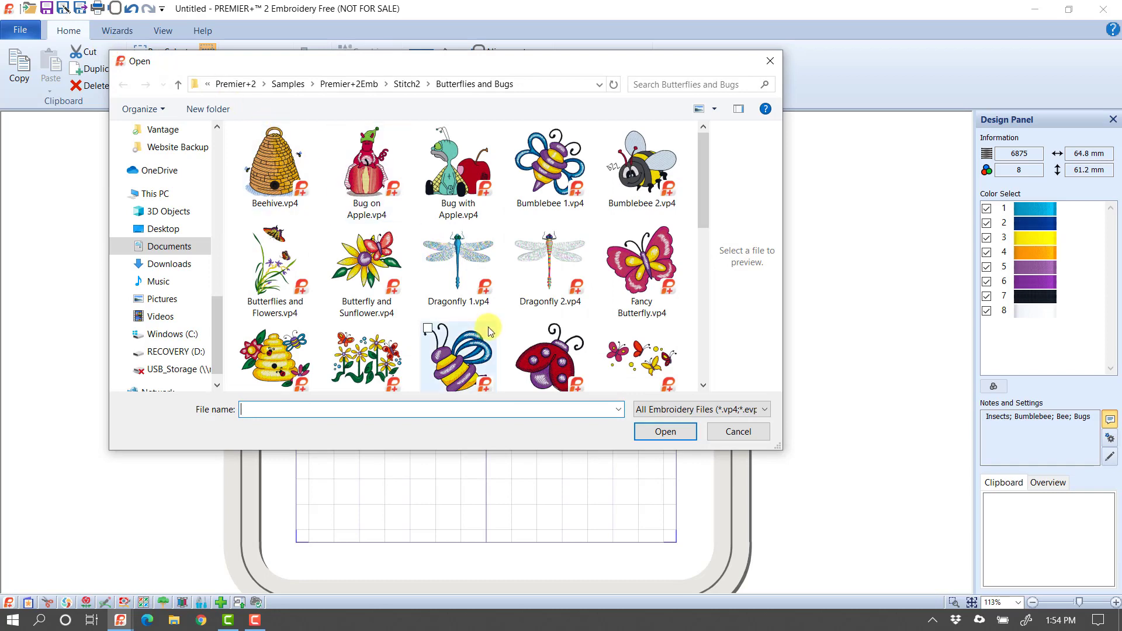
left_click(478, 356)
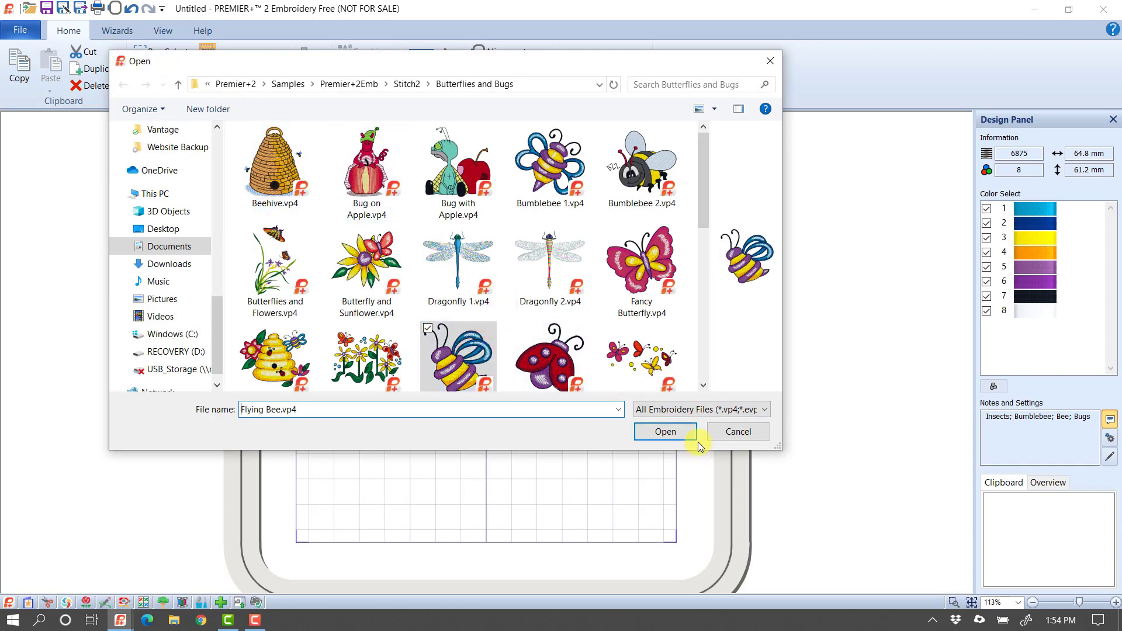
left_click(672, 430)
left_click_drag(506, 354, 599, 411)
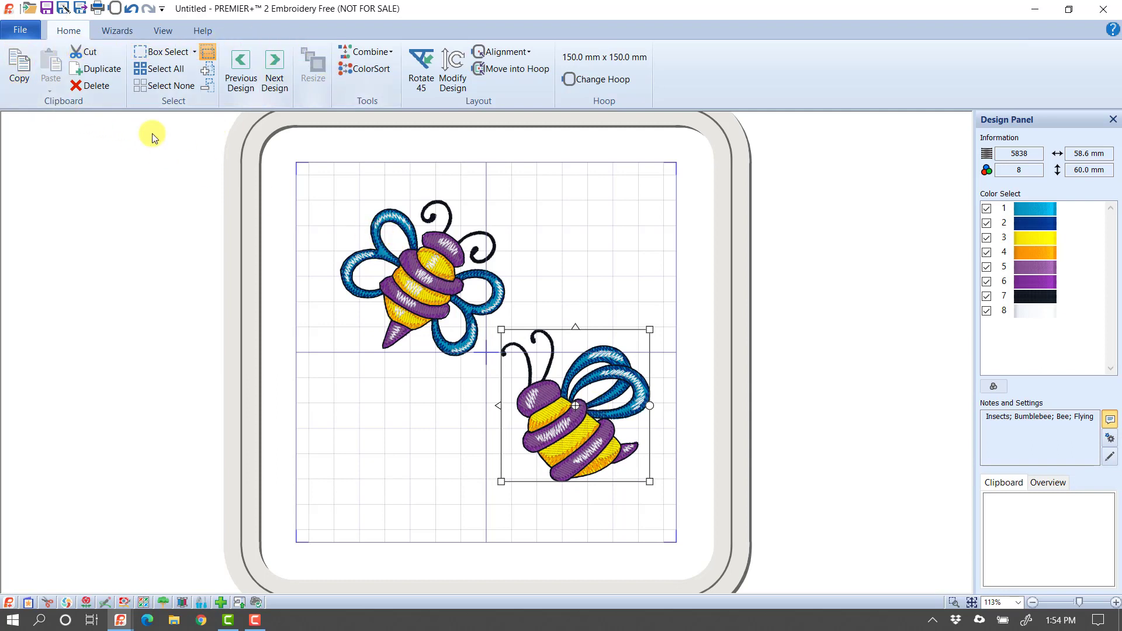
Duplicate the Flying Bee and drag the copy into the lower-left quadrant
left_click(92, 73)
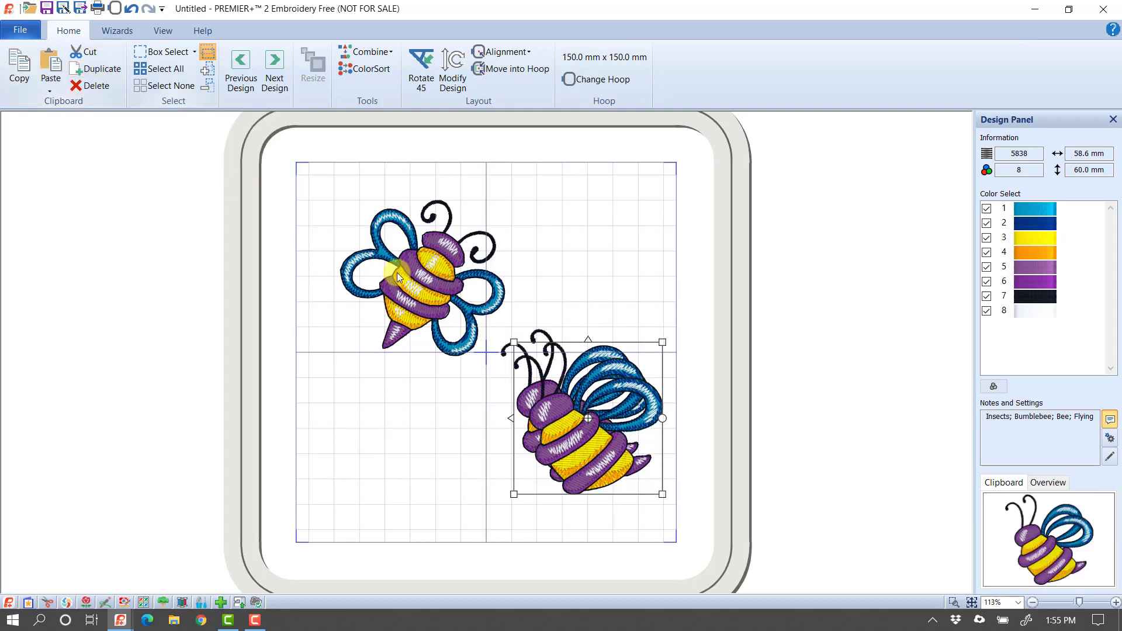
left_click(614, 388)
left_click_drag(613, 389, 427, 413)
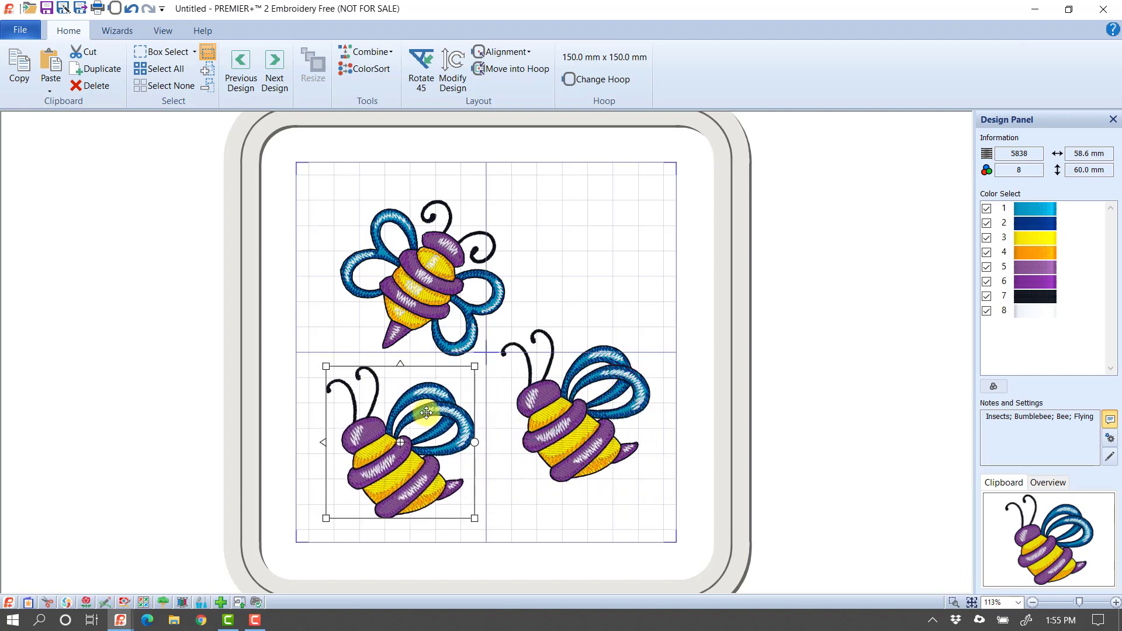
Mirror the lower-left bee horizontally, then nudge the top bee up and flip it upside down
left_click(322, 443)
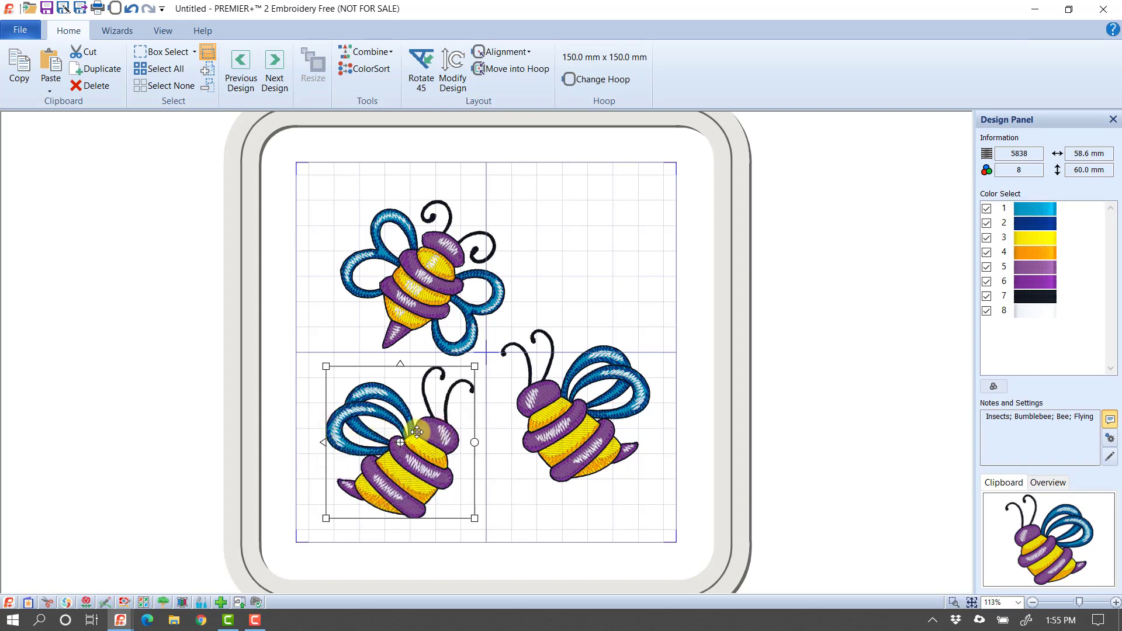
left_click(439, 275)
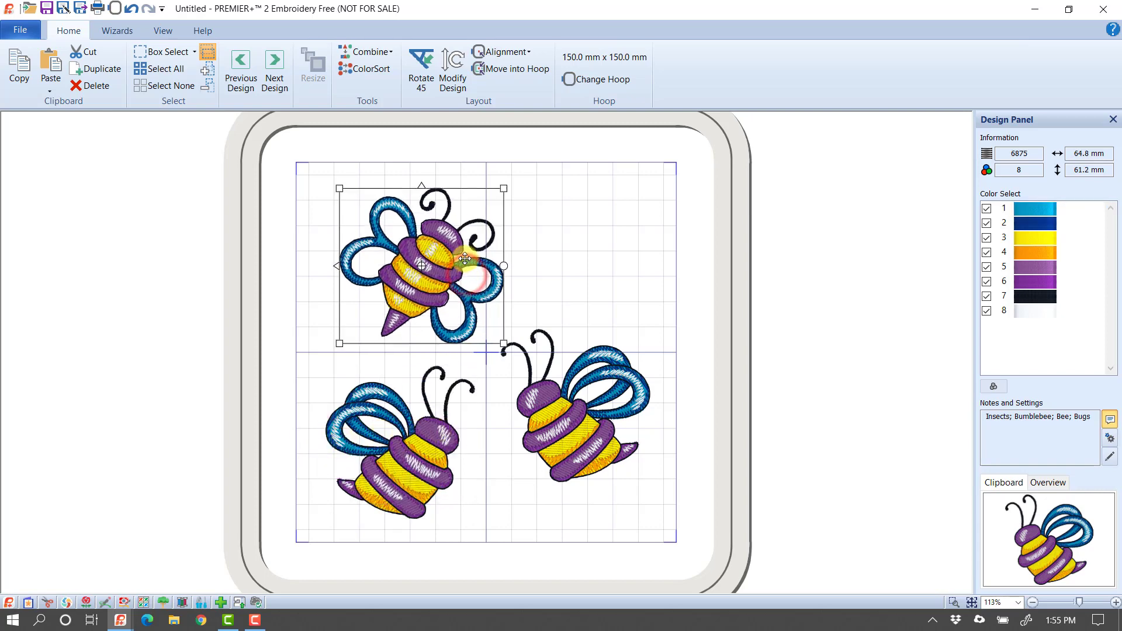
left_click_drag(466, 271, 464, 259)
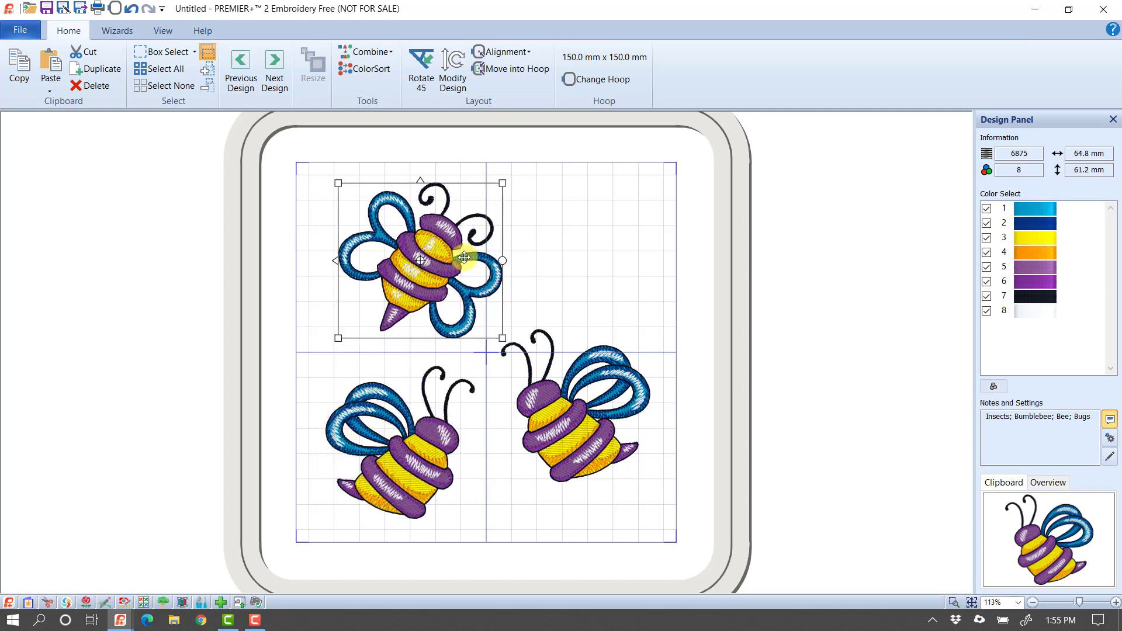
left_click(420, 178)
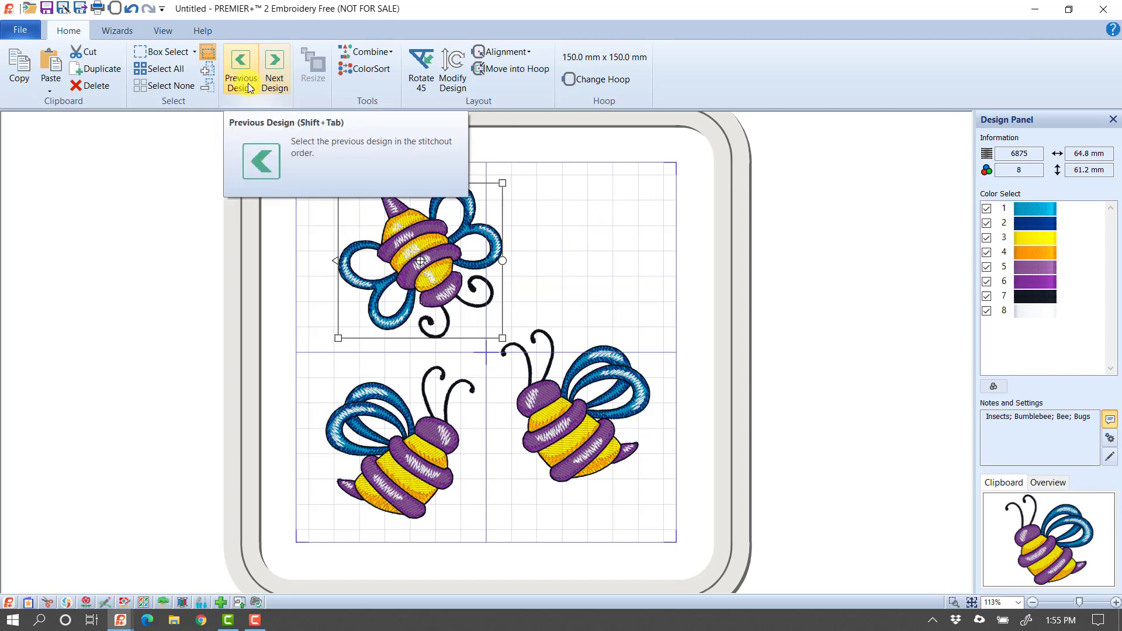
Cycle the selection through the bees with Next Design
left_click(271, 79)
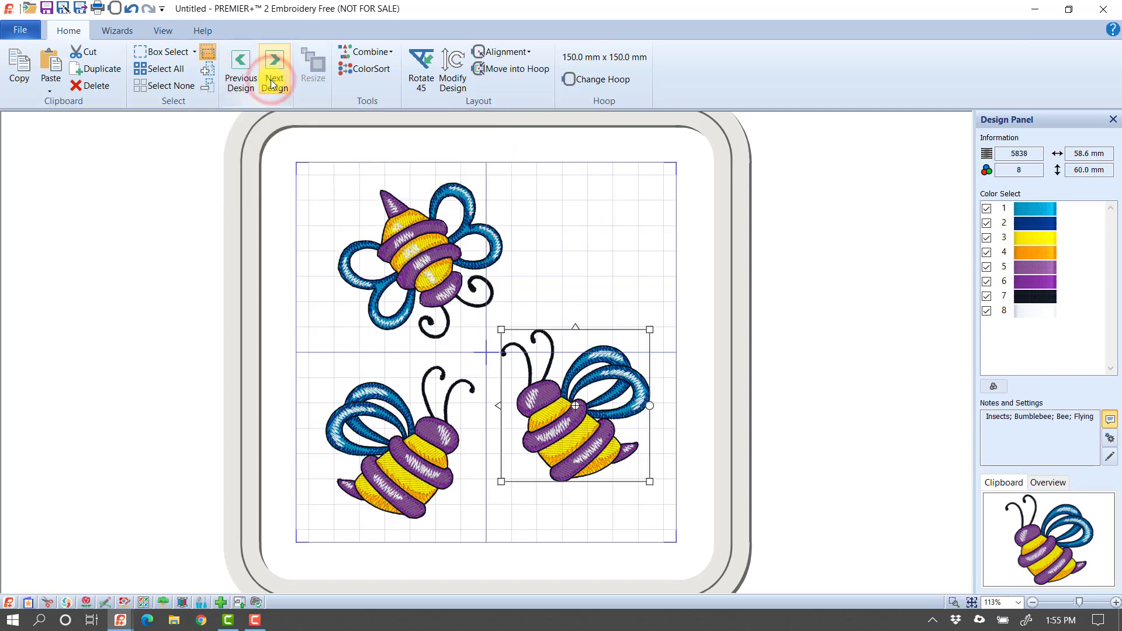
left_click(272, 80)
left_click(271, 80)
left_click(271, 80)
left_click(271, 79)
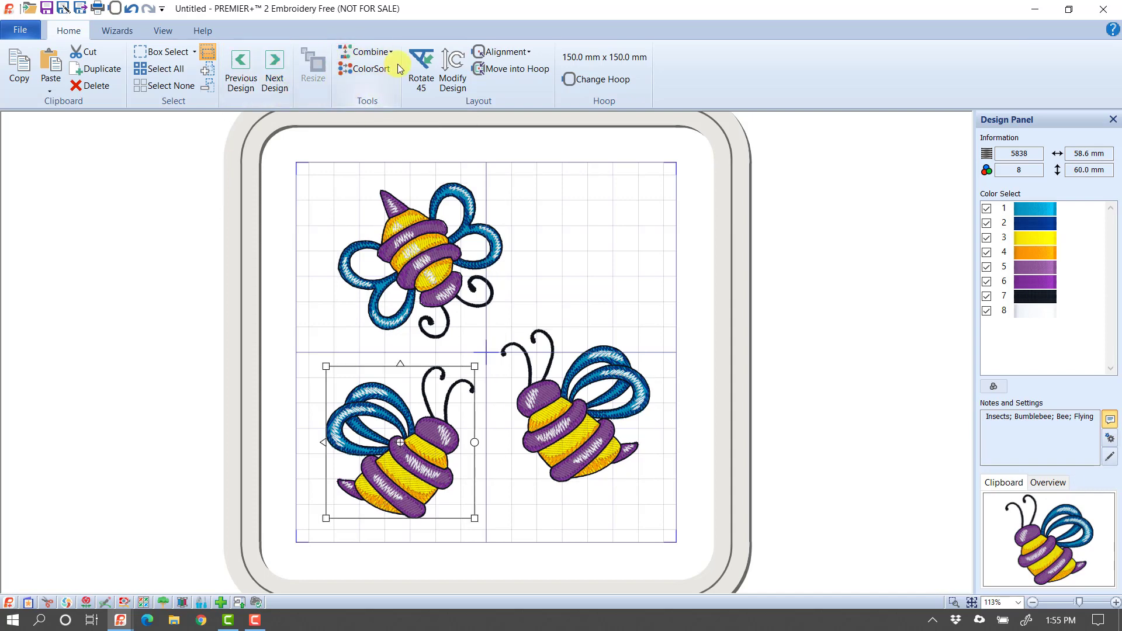
Rotate the top-left bee counter-clockwise and the right bee clockwise using their rotate handles
left_click(451, 248)
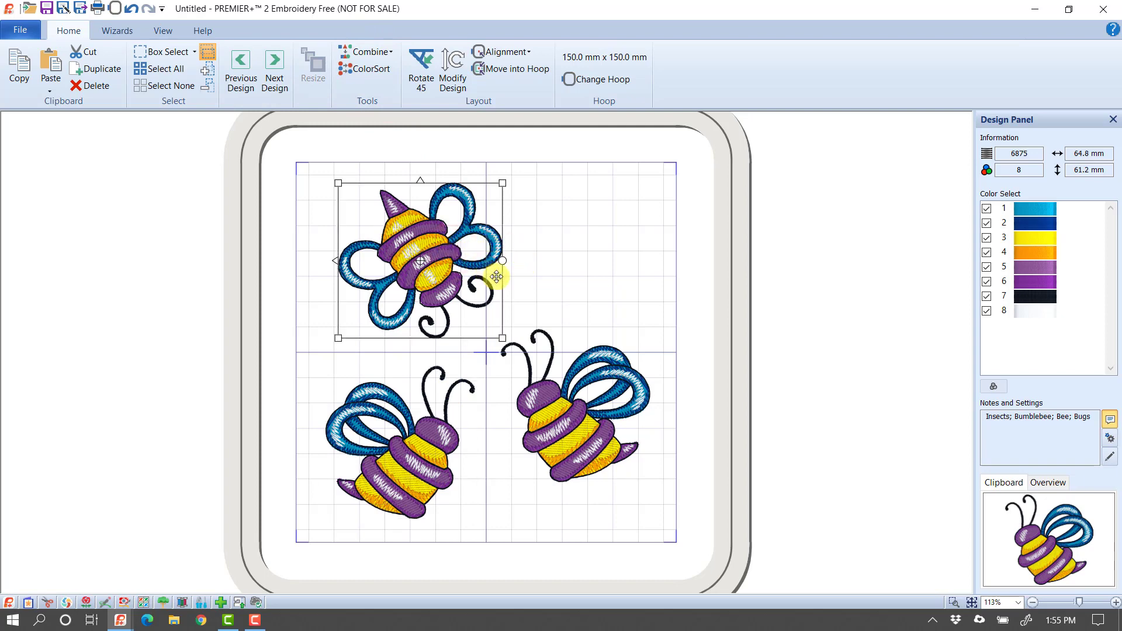
left_click_drag(507, 266, 503, 233)
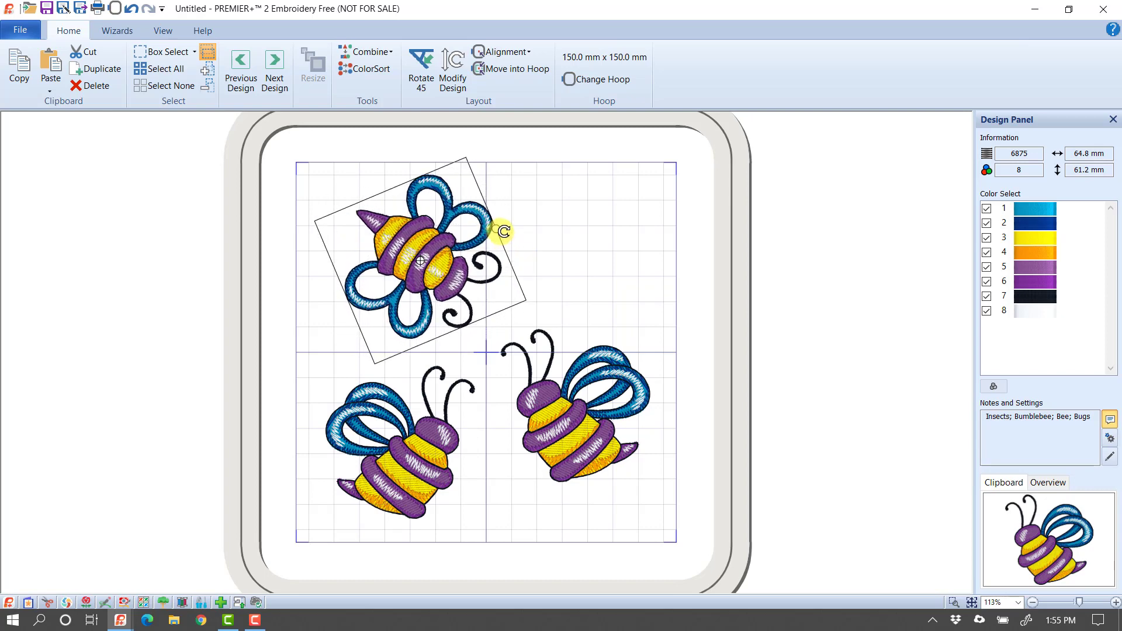
left_click(569, 382)
left_click_drag(657, 405, 614, 364)
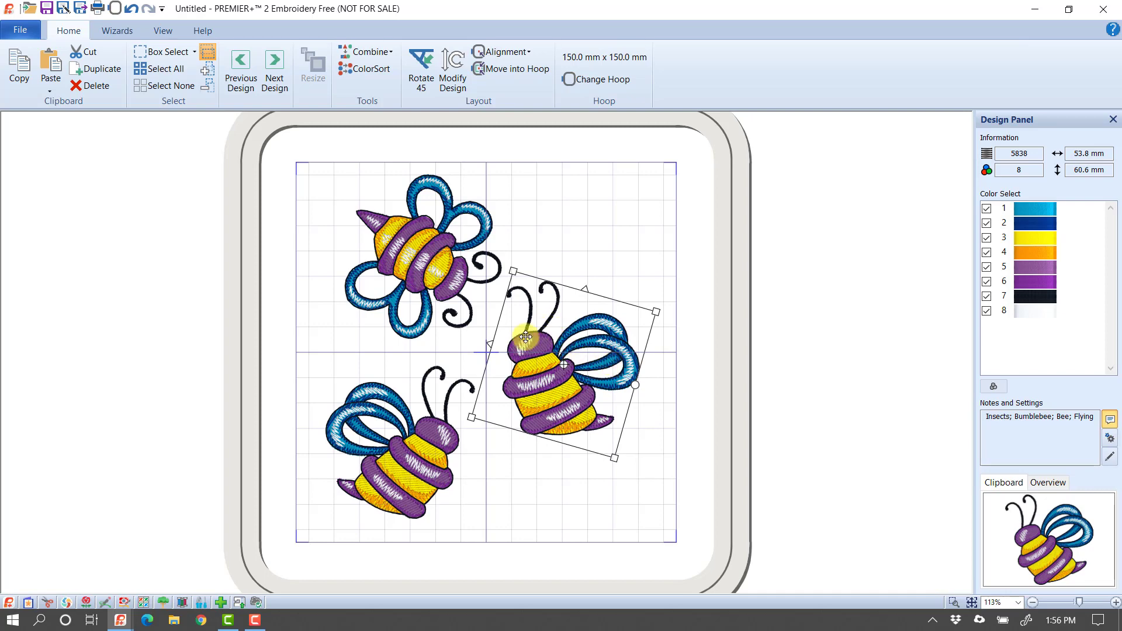
Select the top-left, right and bottom-left bees in turn
left_click(451, 268)
left_click(510, 376)
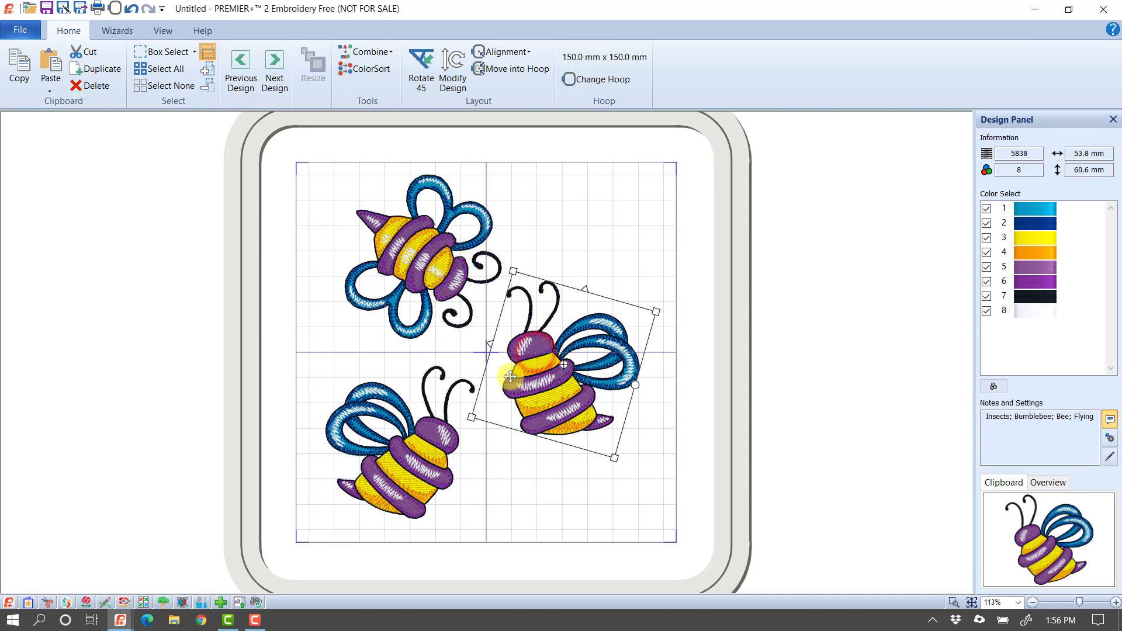
left_click(373, 452)
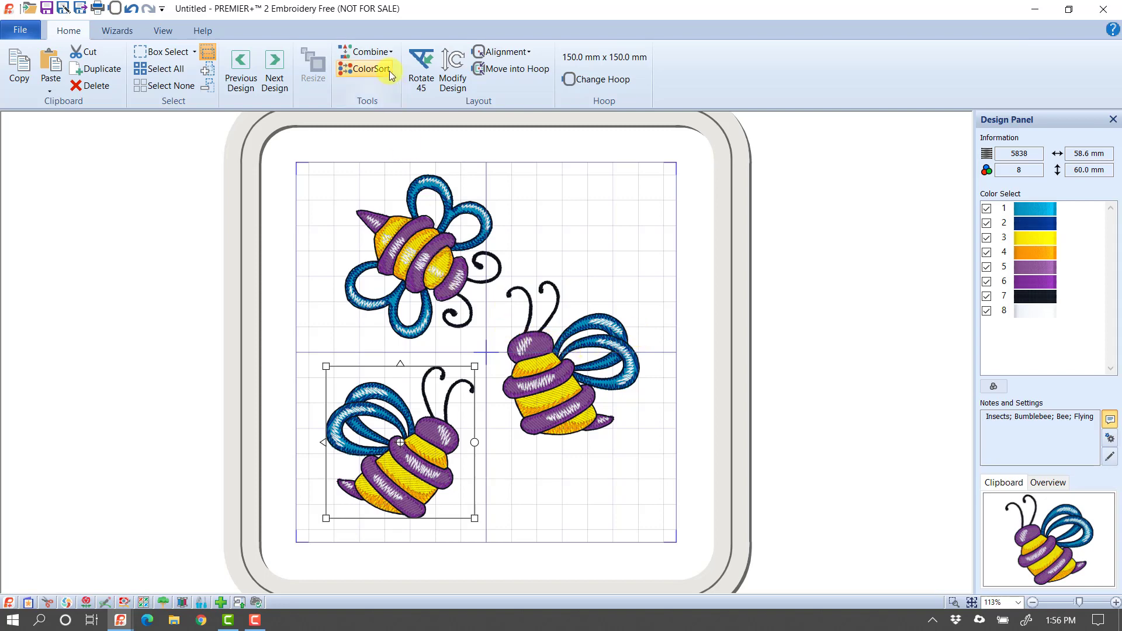
Combine All three bees into one design and ColorSort it from 24 colours to 8
left_click(372, 51)
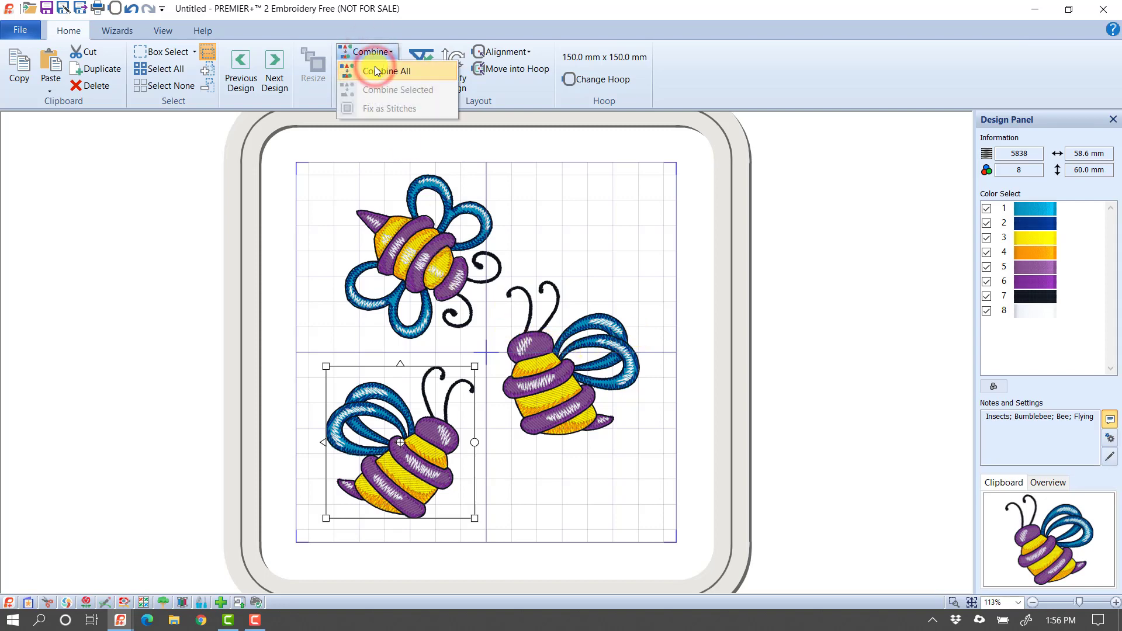
left_click(374, 71)
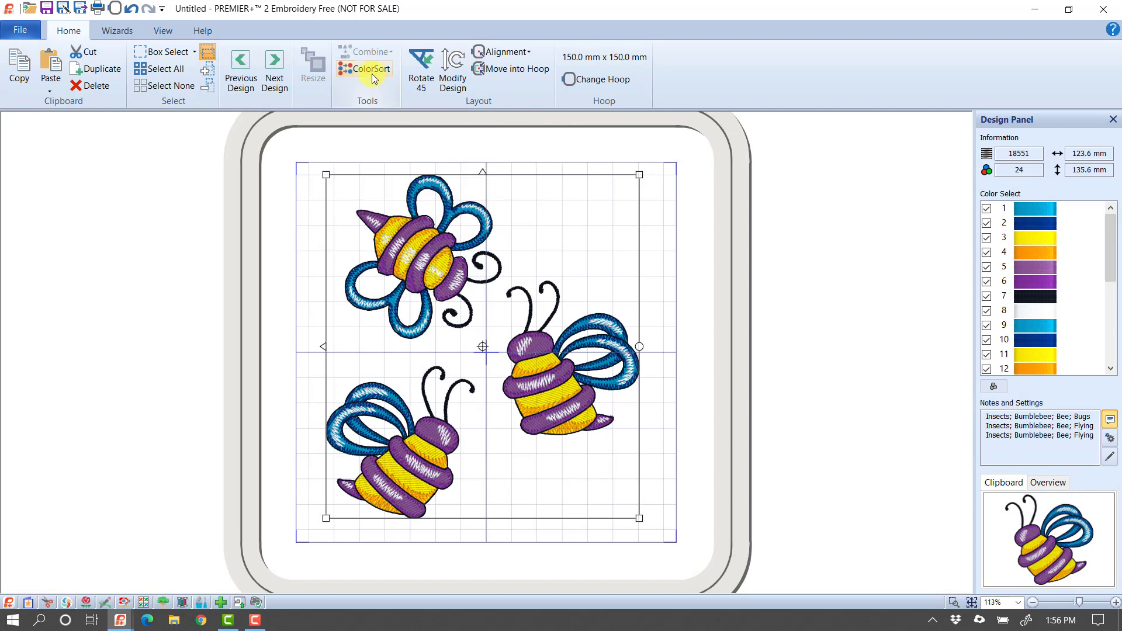
left_click(371, 69)
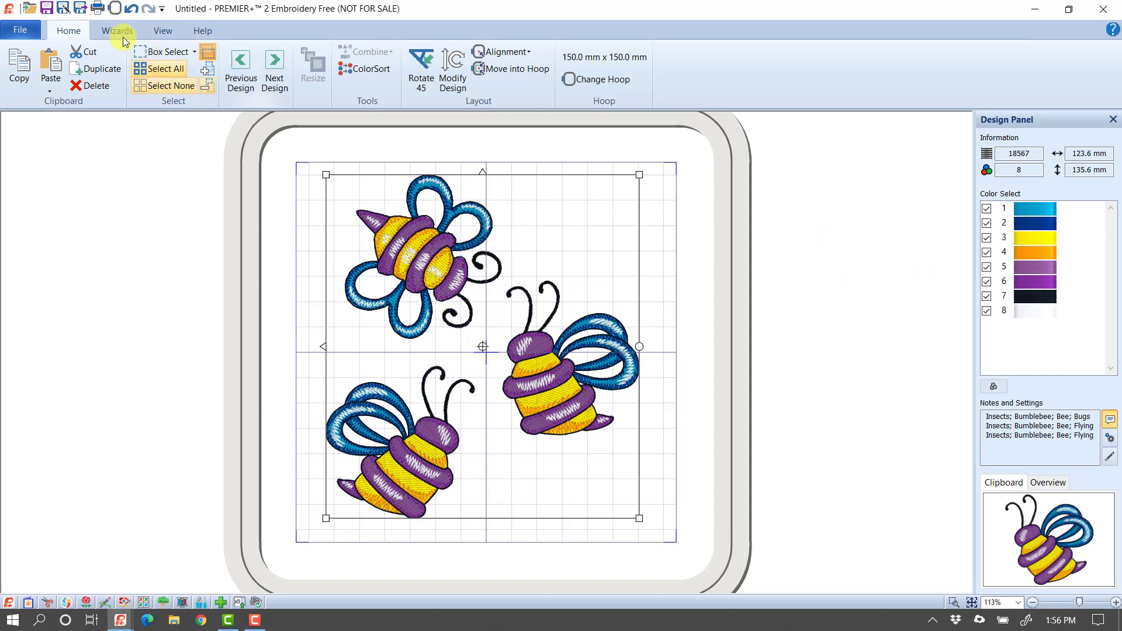
Undo the colour sort and merge, then select each bee individually to confirm they're separate
left_click(128, 13)
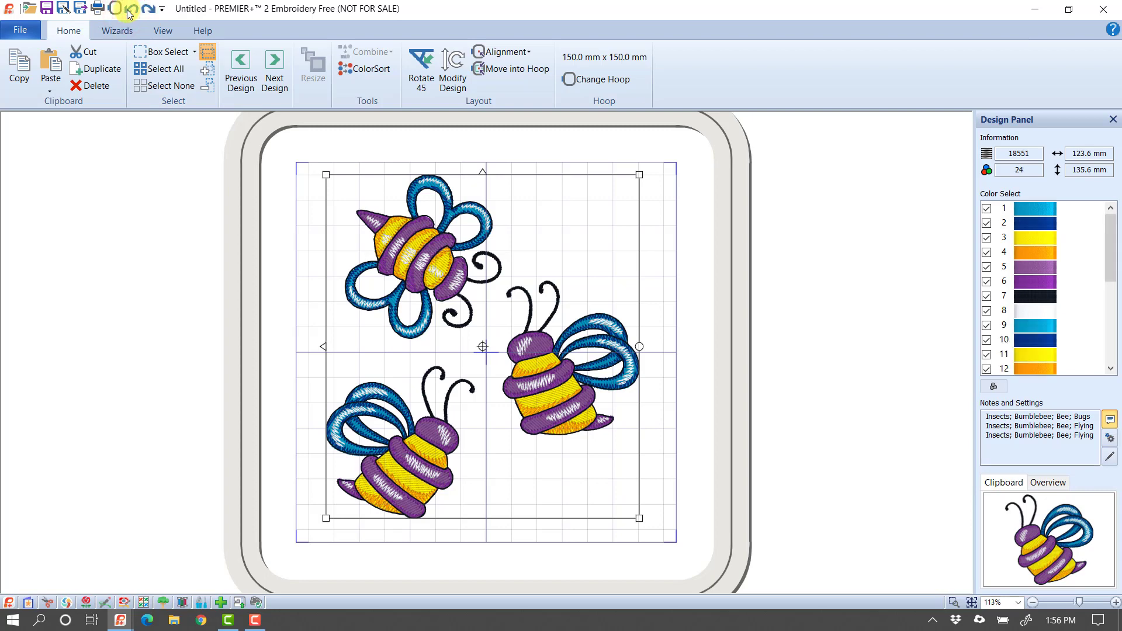
left_click(128, 12)
left_click(438, 293)
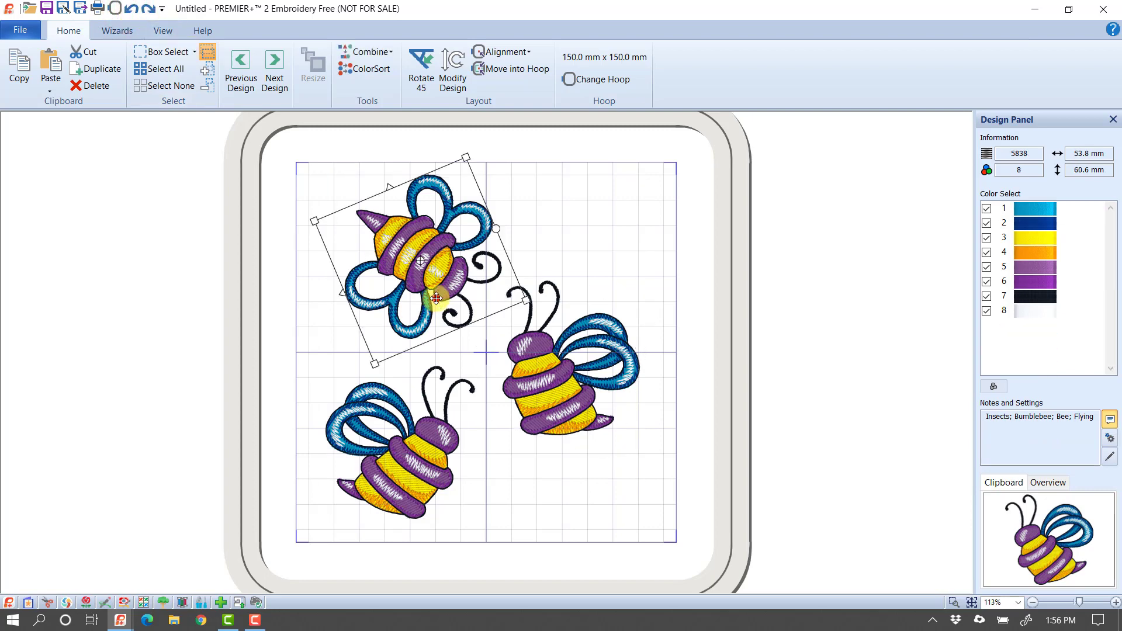
left_click(548, 357)
left_click(437, 447)
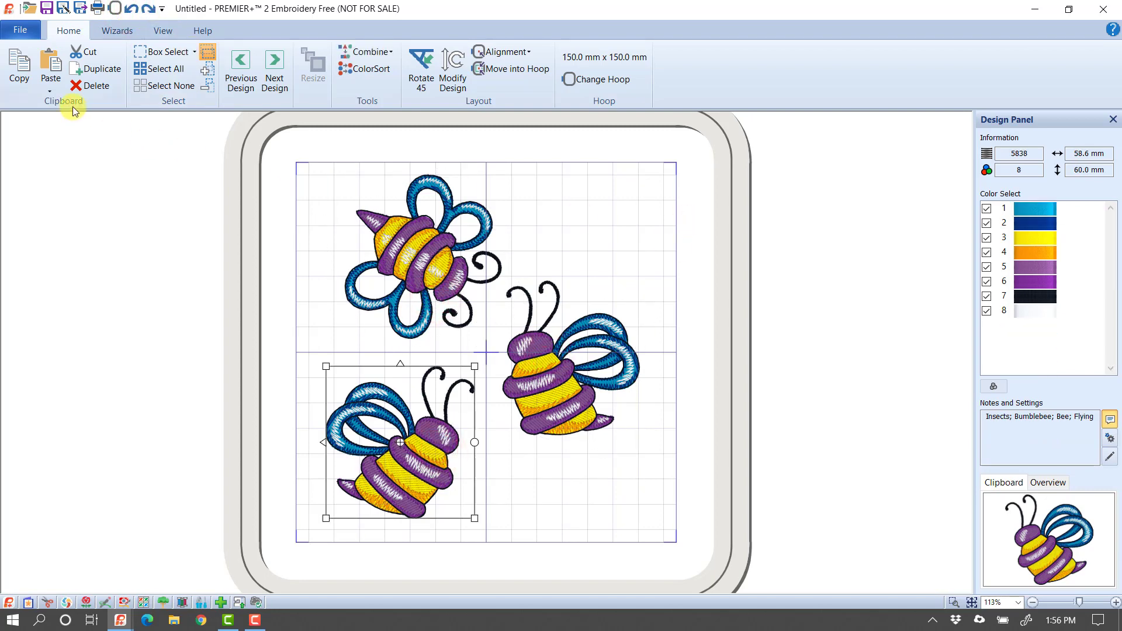
left_click(9, 32)
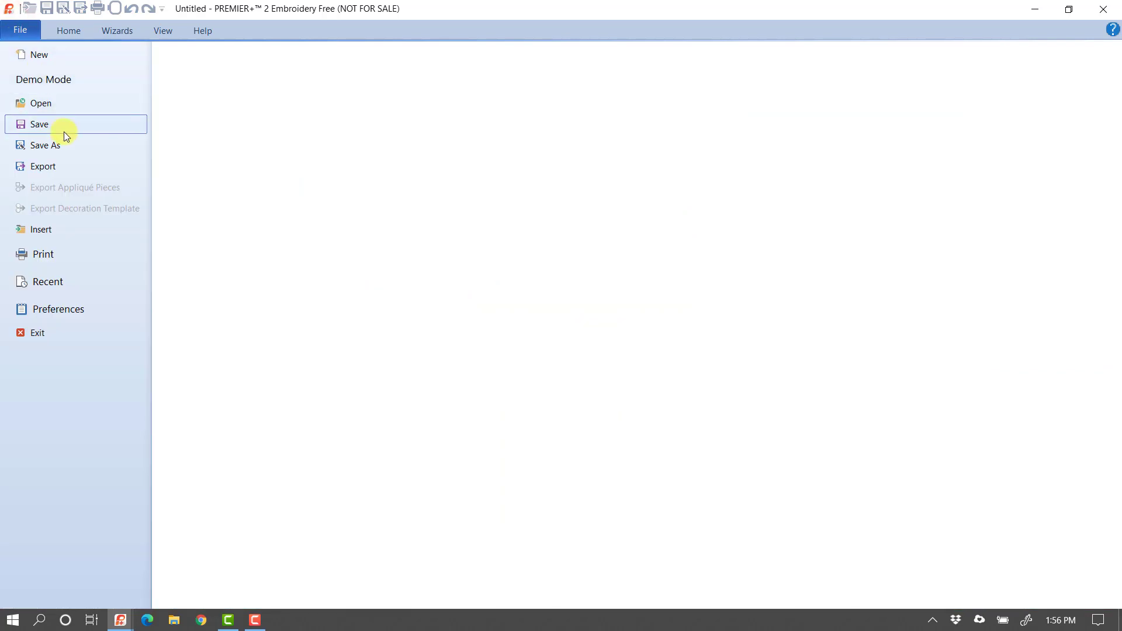
left_click(69, 30)
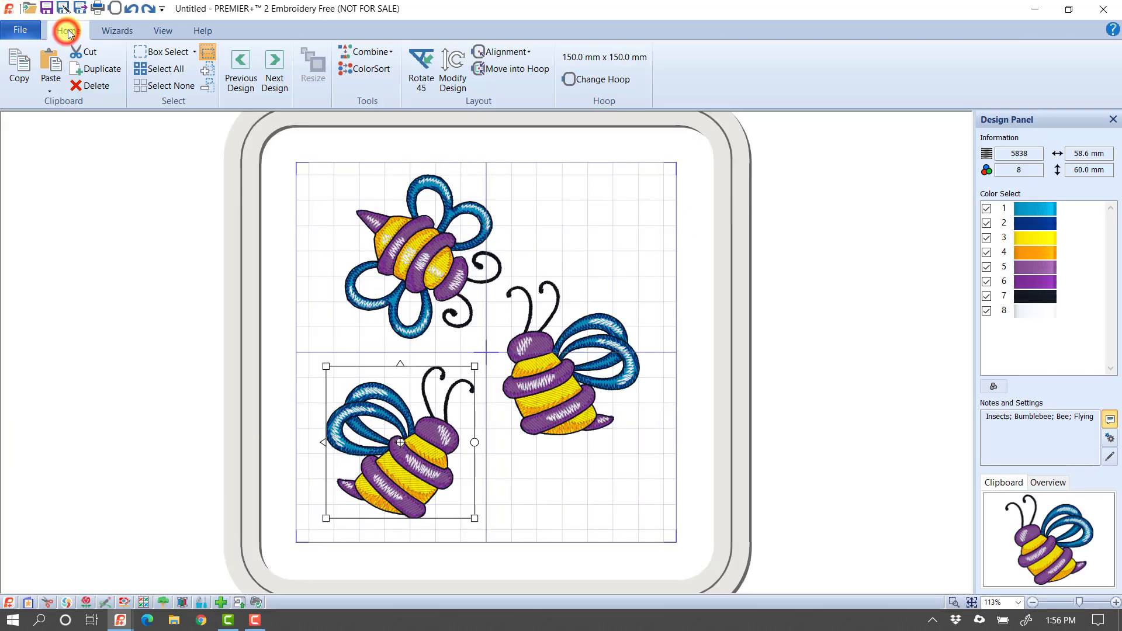
left_click(402, 188)
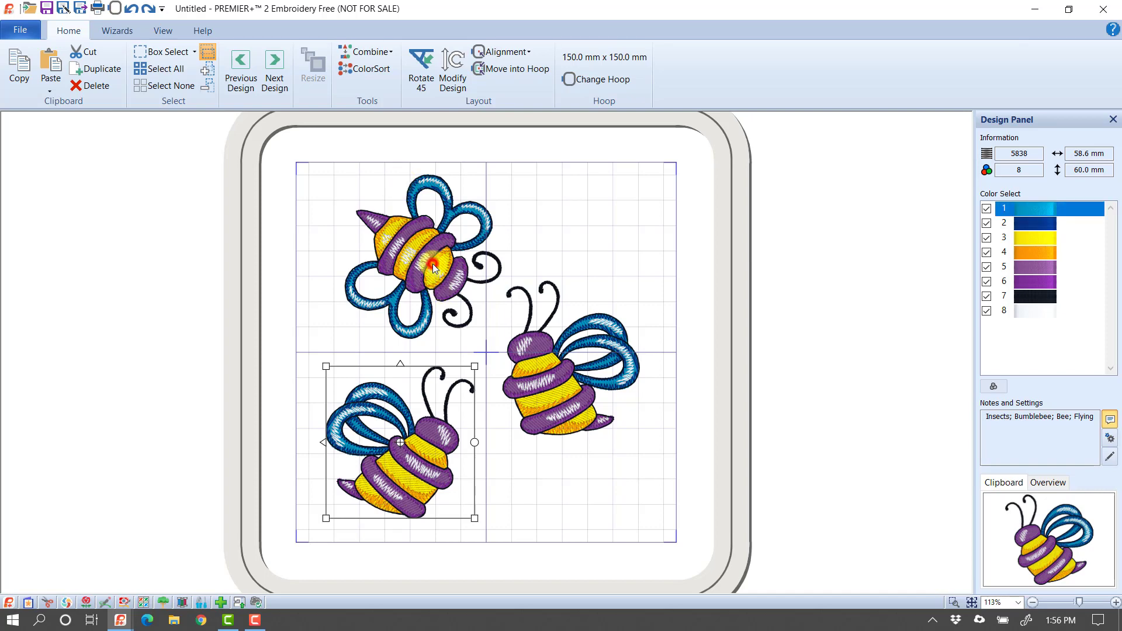
left_click(568, 402)
left_click(427, 465)
left_click(424, 292)
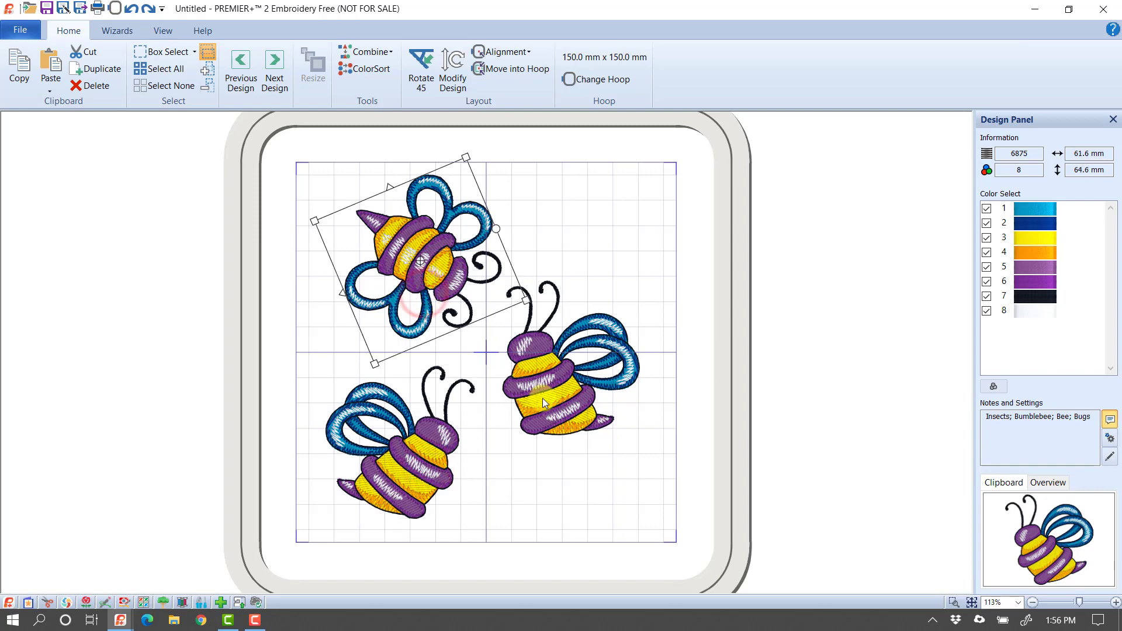
left_click(543, 398)
left_click(422, 440)
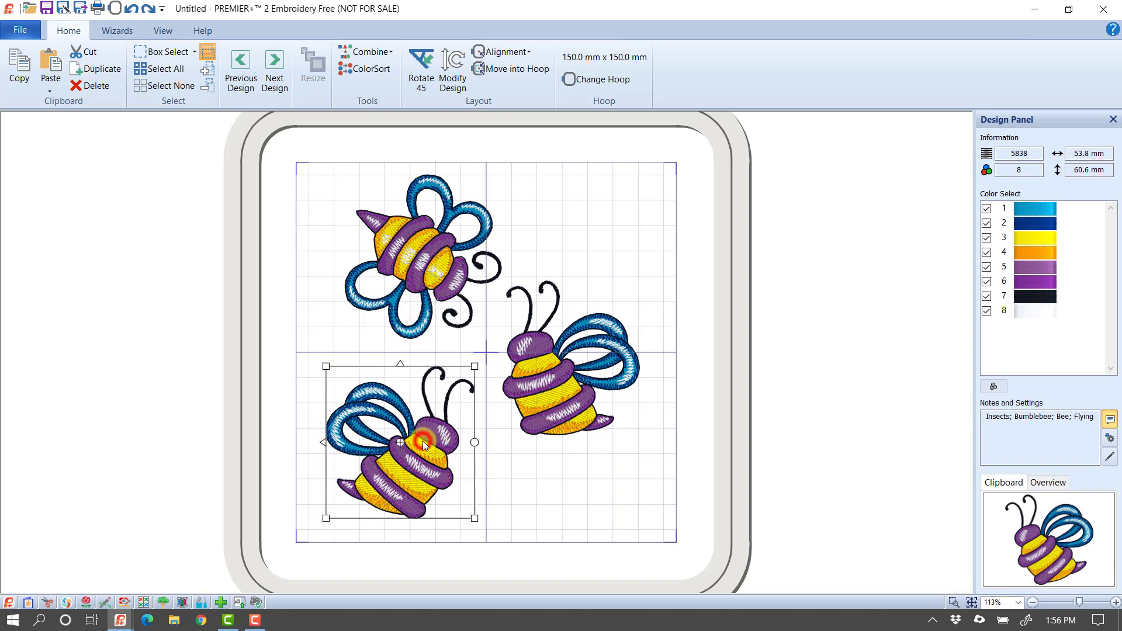
left_click(447, 261)
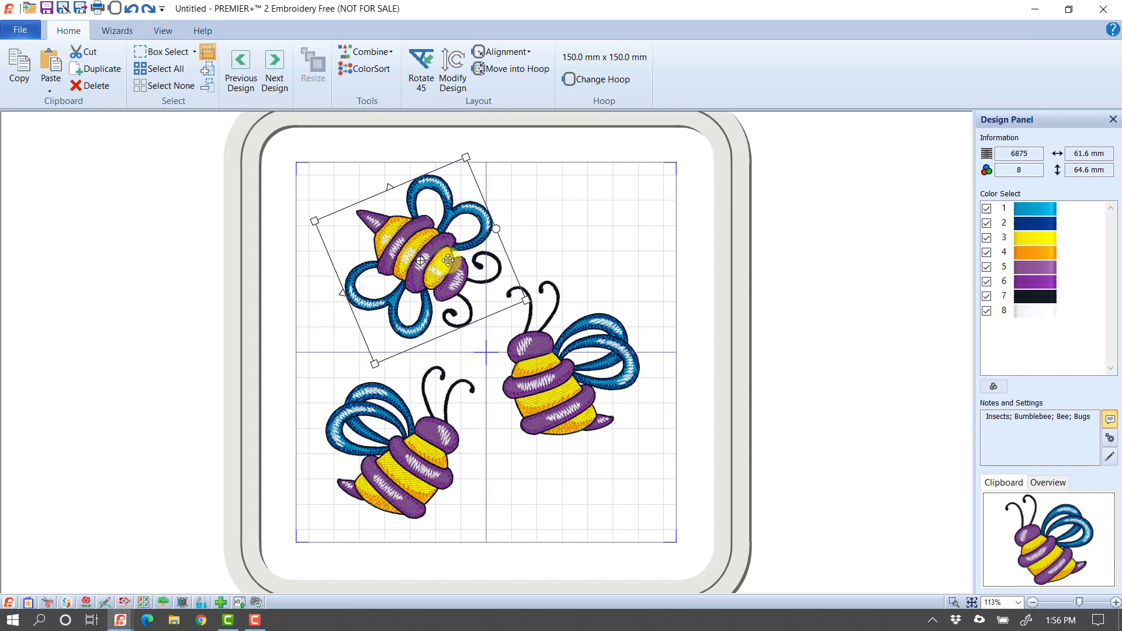
left_click(552, 365)
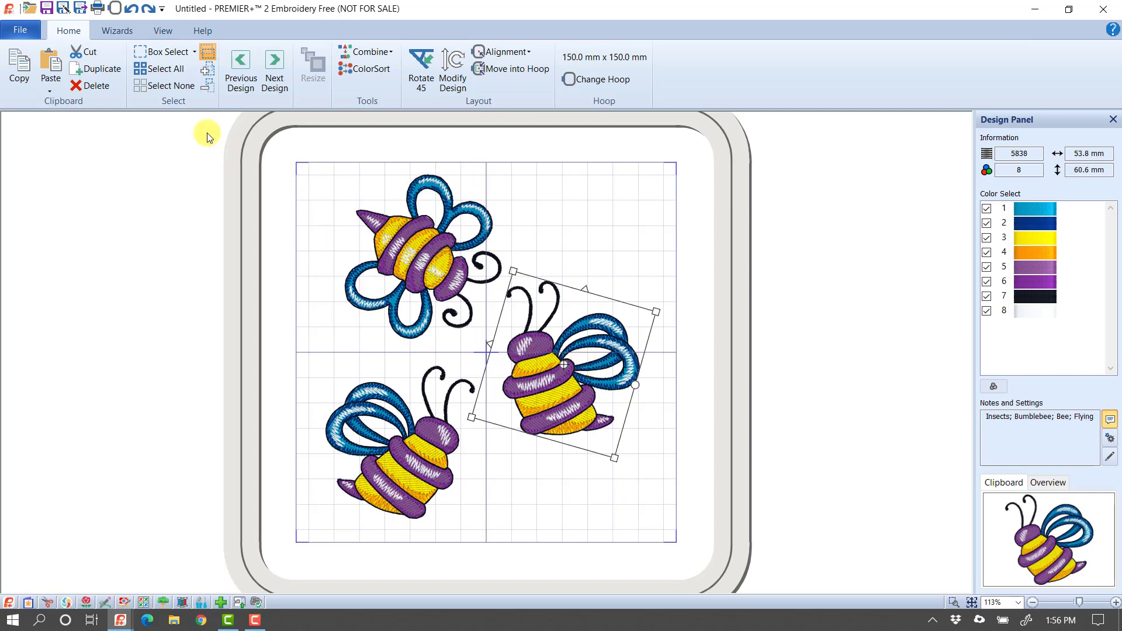
Export the layout via File > Export in Husqvarna Viking / Pfaff (.vp3) format
left_click(19, 33)
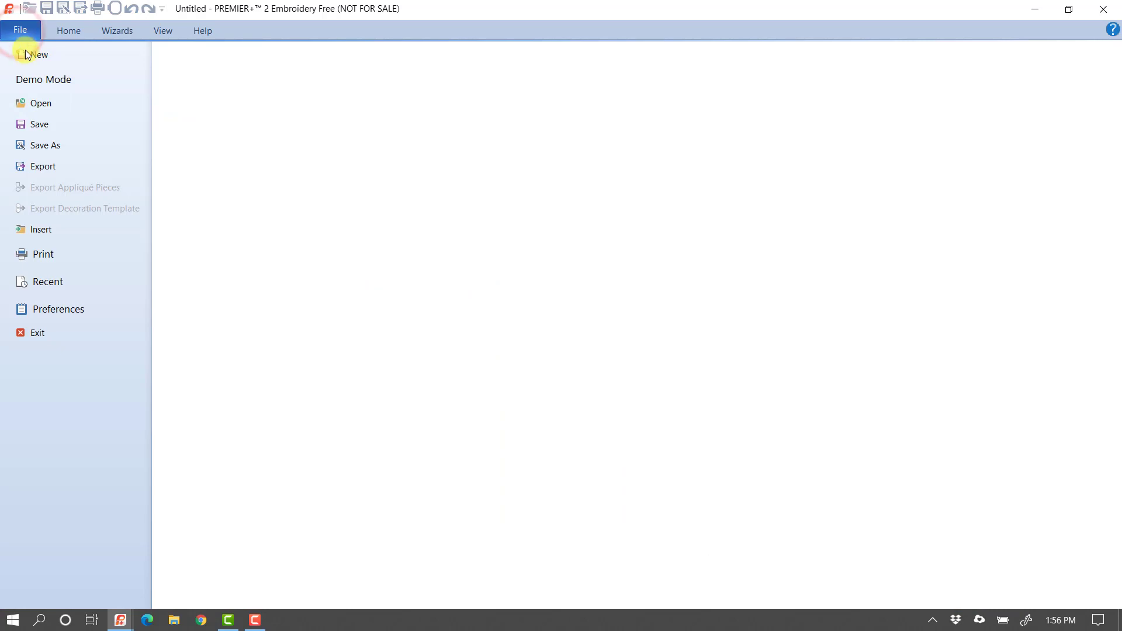
left_click(66, 167)
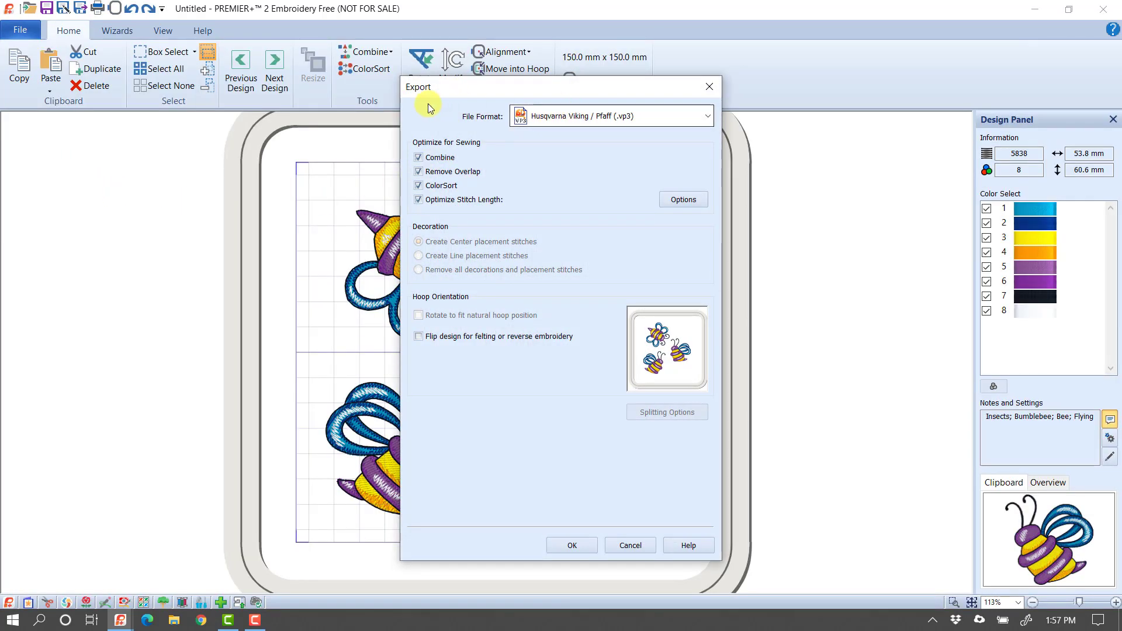
left_click(626, 116)
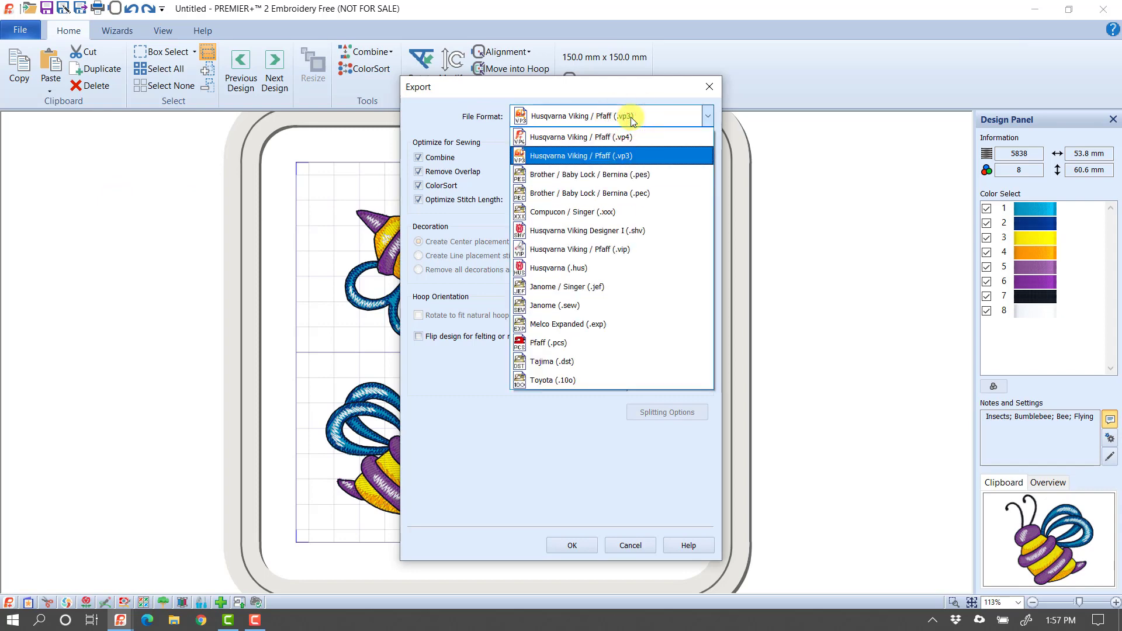
left_click(646, 153)
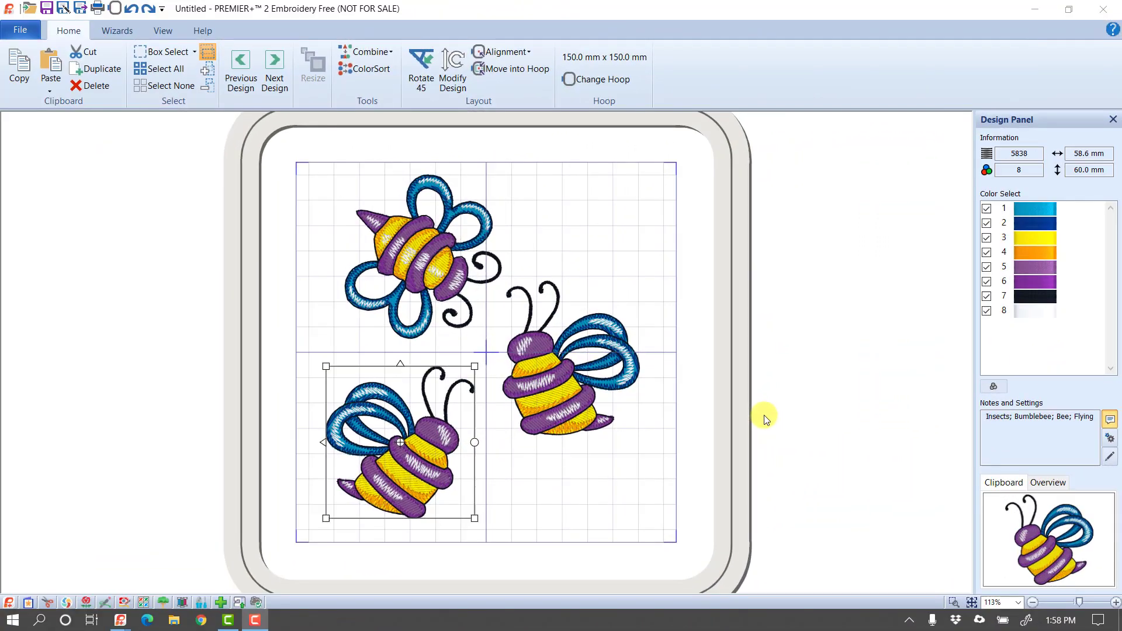
Rotate the bottom-left bee in 45° steps, then drag it to a slight tilt (54.3 × 60.8 mm)
left_click(425, 72)
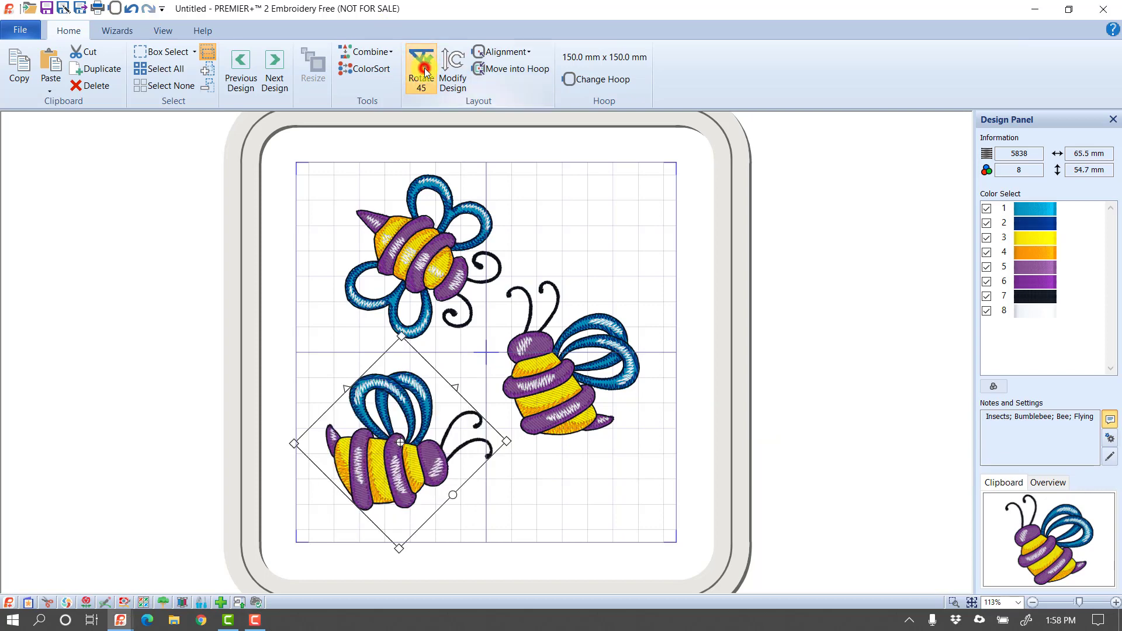
left_click(425, 72)
left_click(425, 71)
left_click(425, 71)
left_click(425, 72)
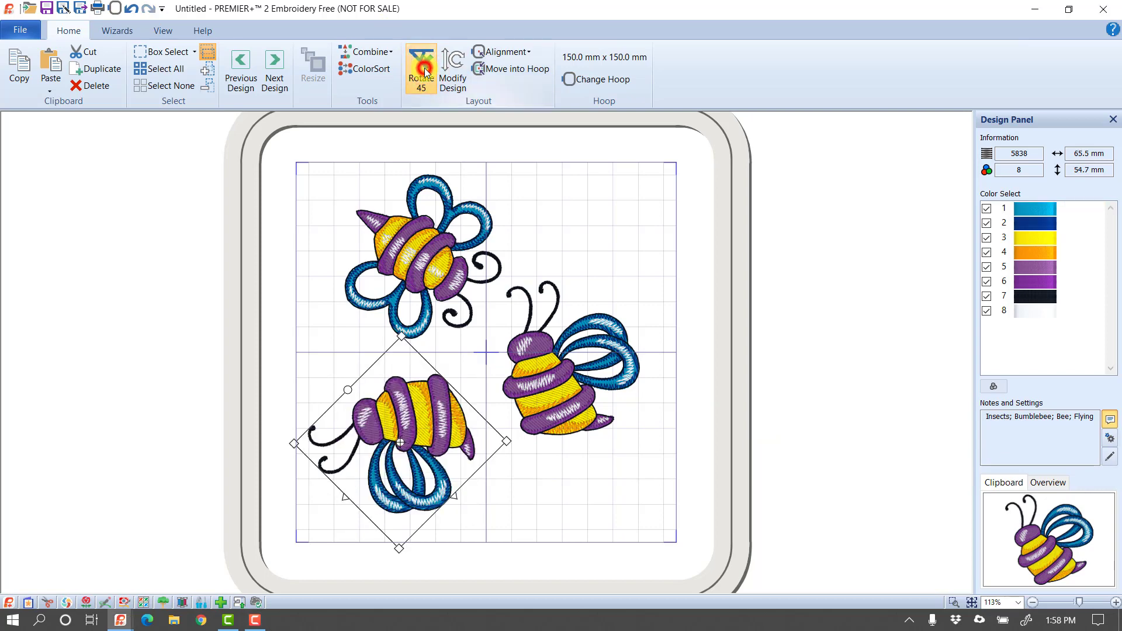
left_click(425, 71)
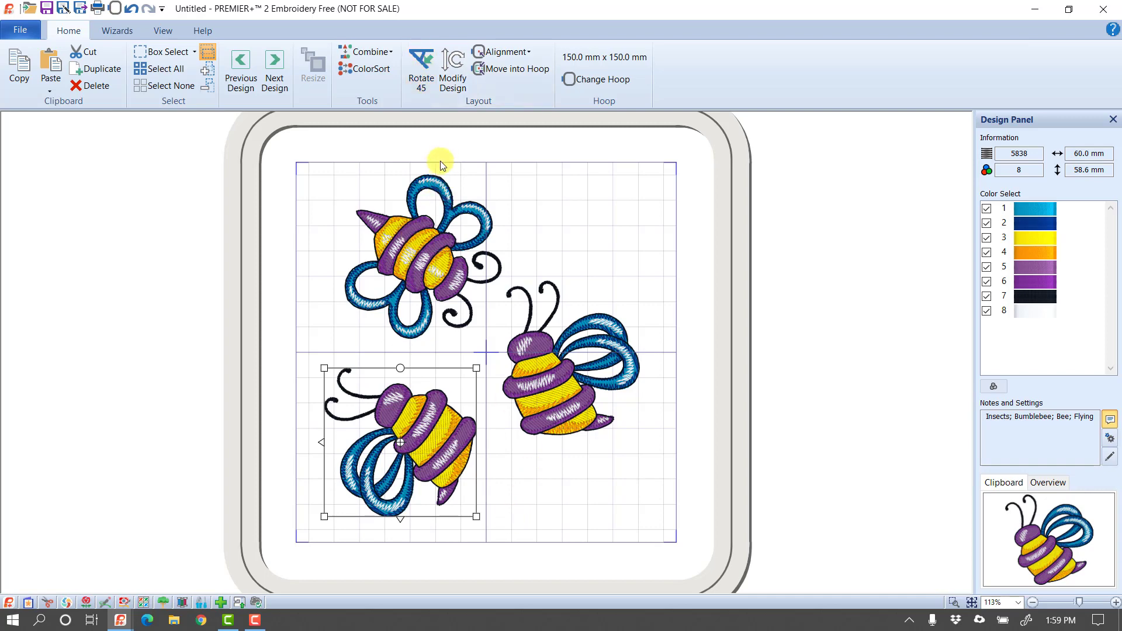
left_click(422, 88)
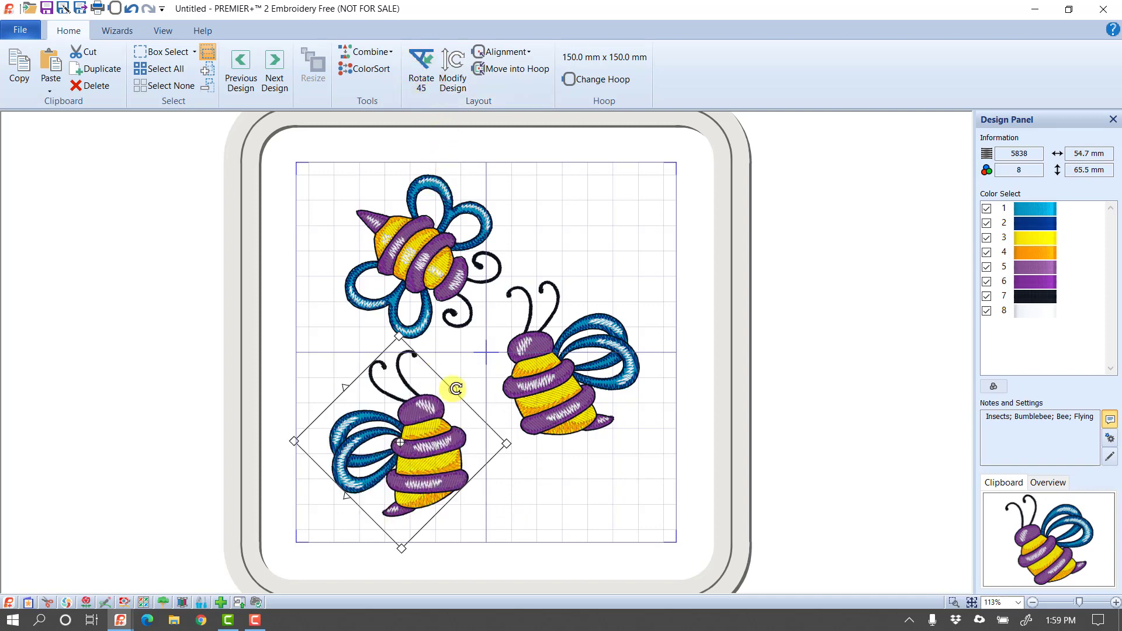
left_click_drag(454, 386, 470, 416)
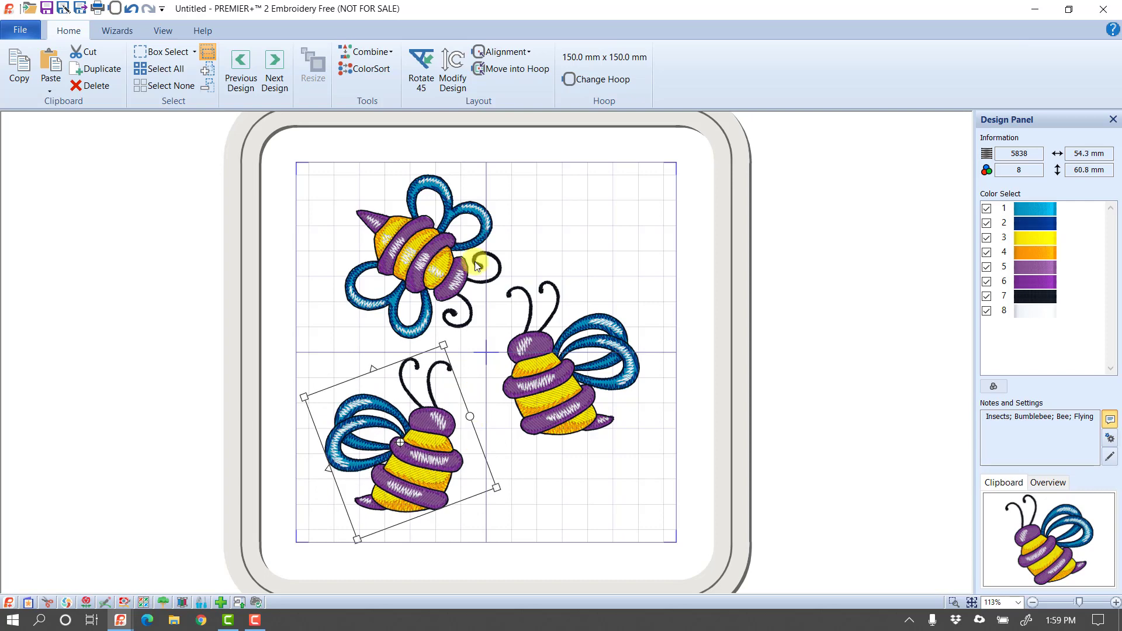
Cancel Modify Design and drag the bottom-left bee's handle back upright (58.4 × 60.1 mm)
left_click(462, 81)
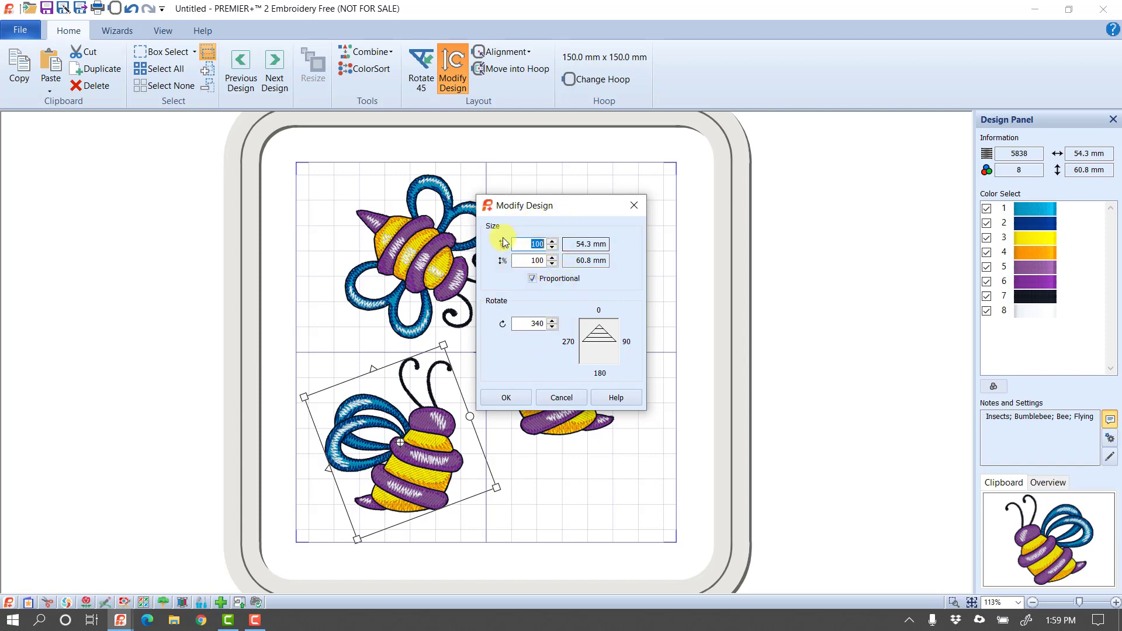
left_click(561, 398)
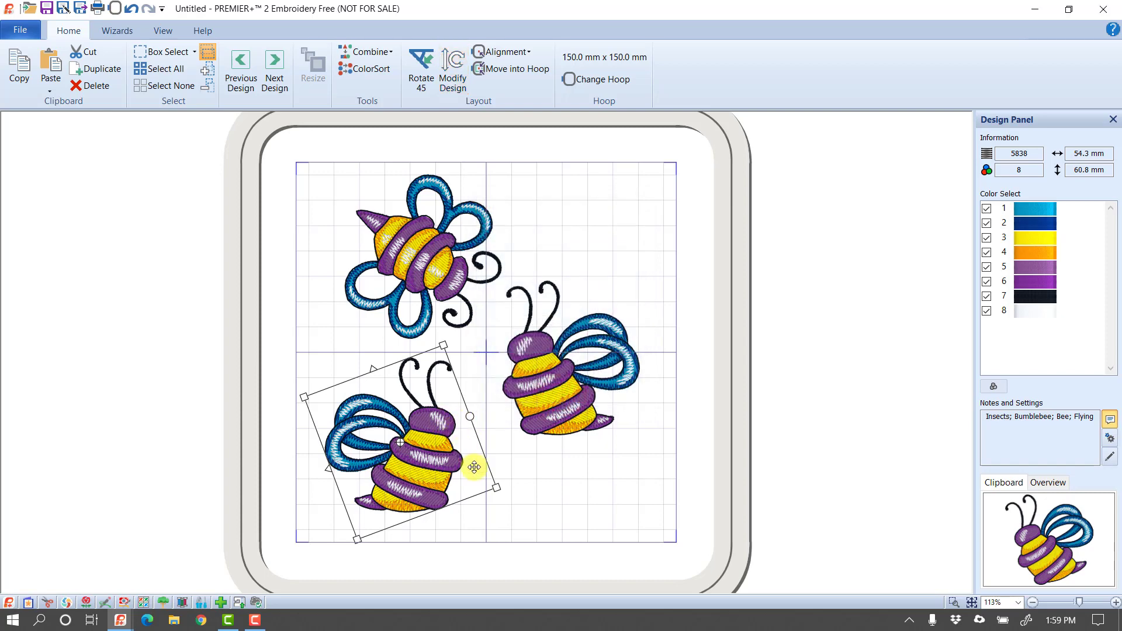
left_click_drag(475, 417, 477, 443)
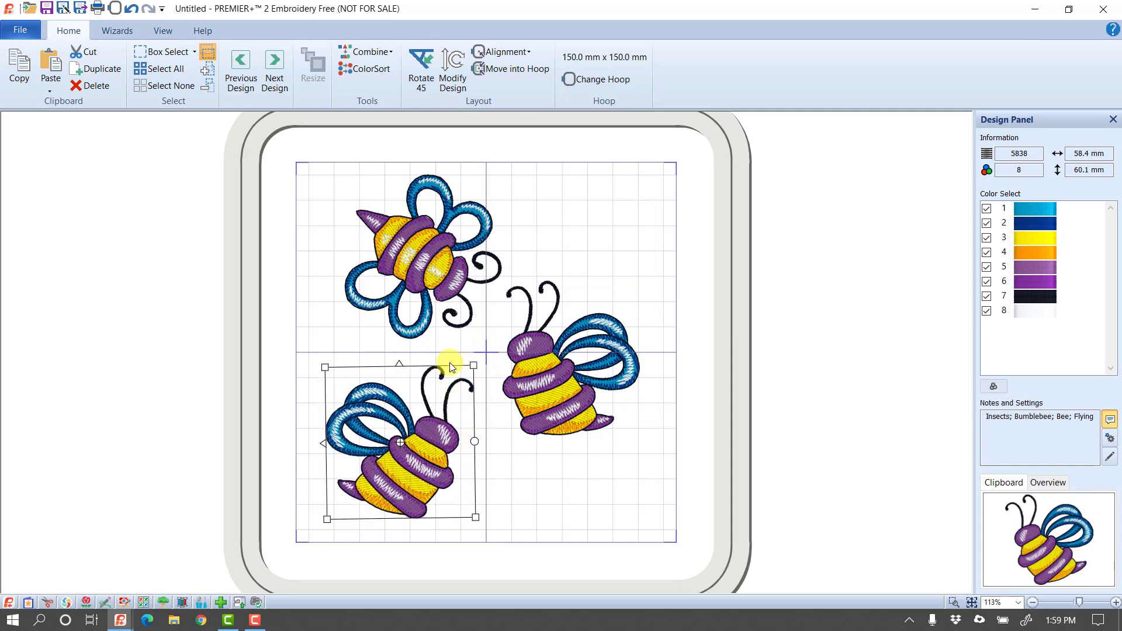
Scale the lower-left bee from its top-right corner until it measures 54.0 × 48.9 mm
mouse_move(475, 368)
left_mouse_down()
mouse_move(502, 334)
mouse_move(478, 370)
left_mouse_up()
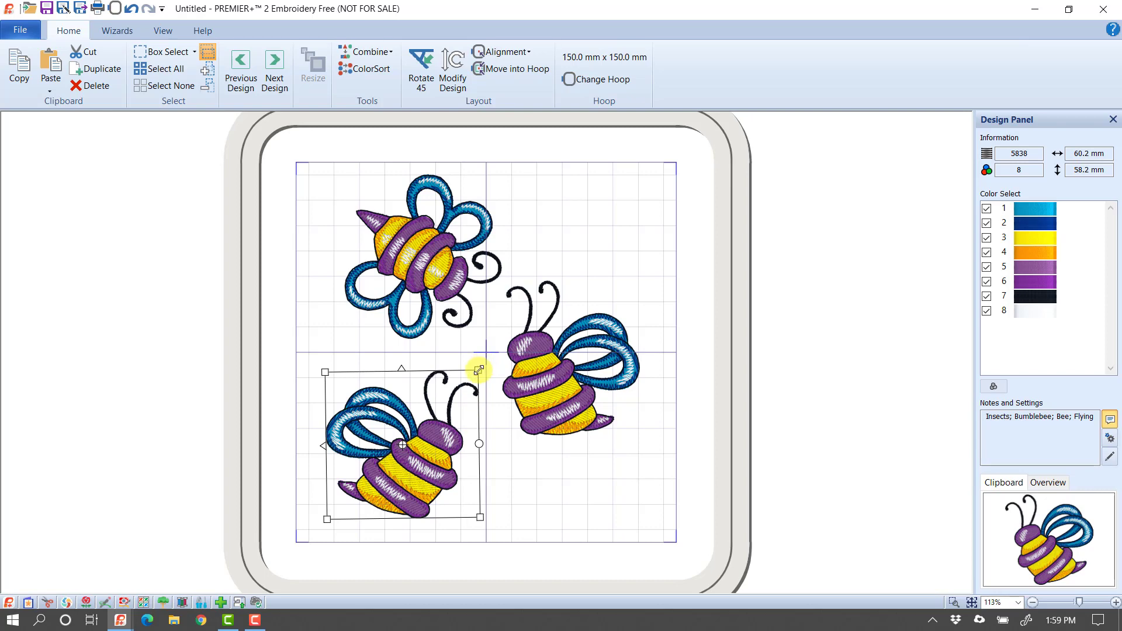
left_click_drag(479, 370, 409, 457)
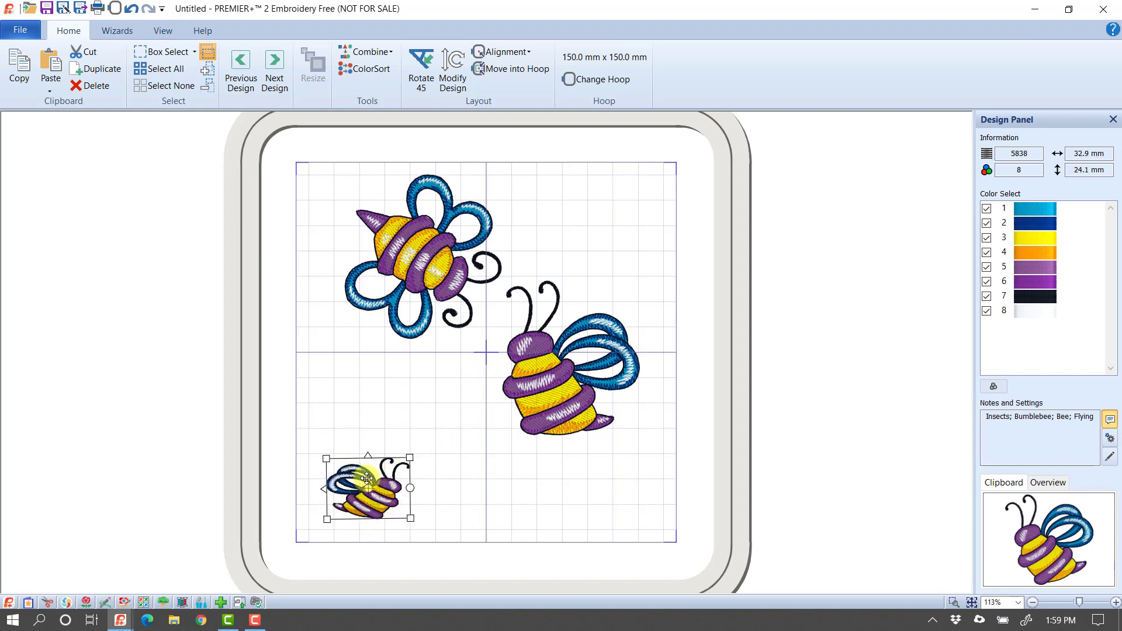
left_click_drag(409, 457, 463, 393)
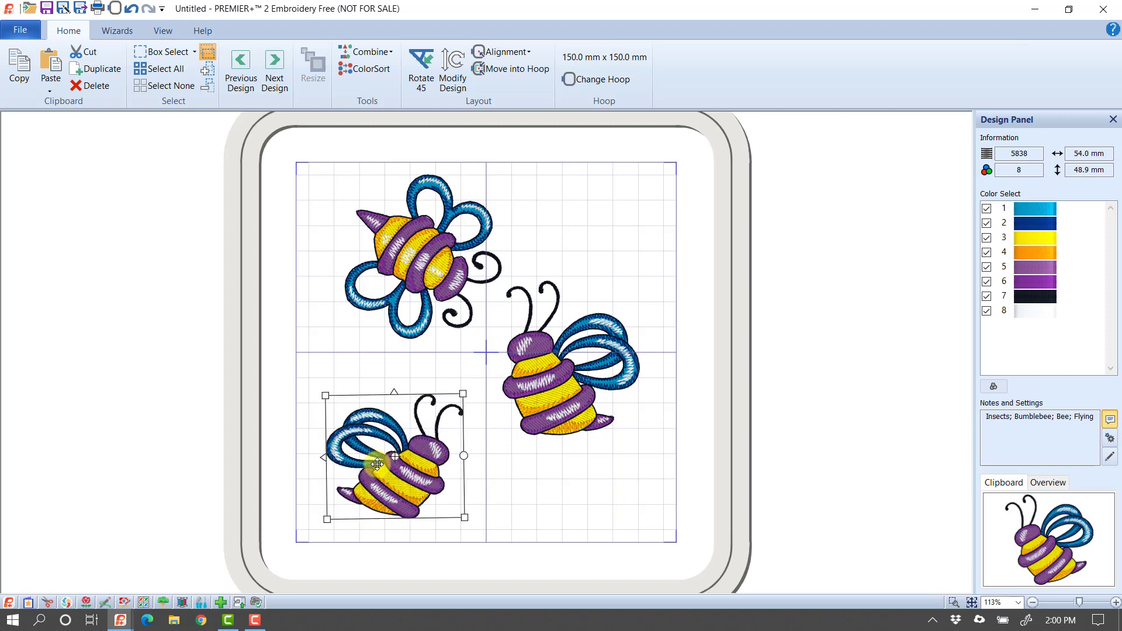